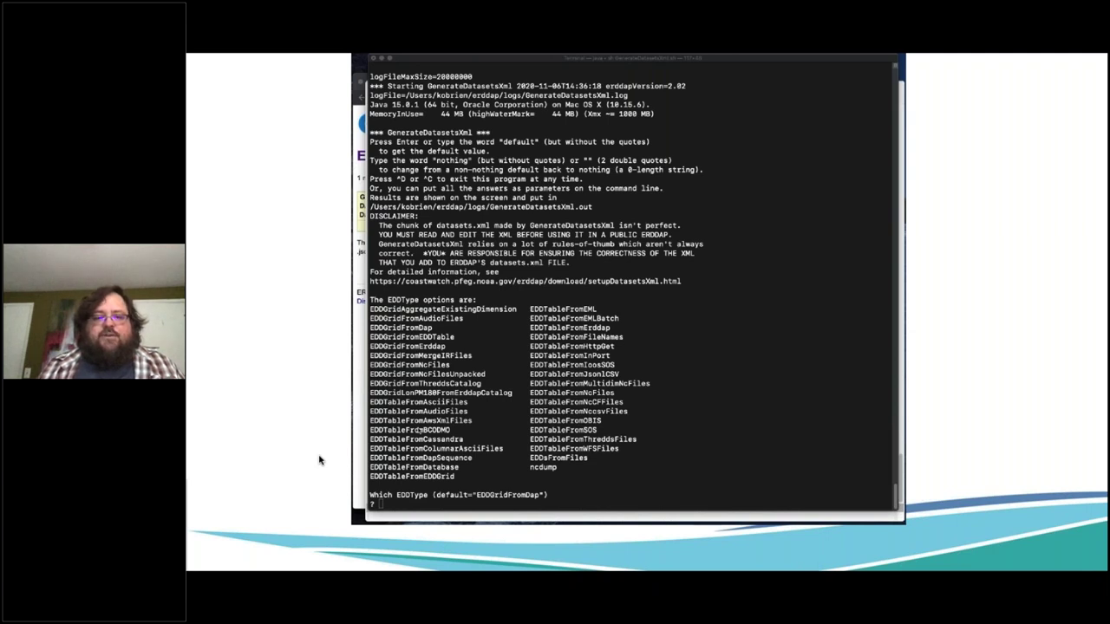
# - Let the dataset-generation terminal video finish and return to the ERDDAP Demonstration agenda slide
pyautogui.moveTo(378, 509)
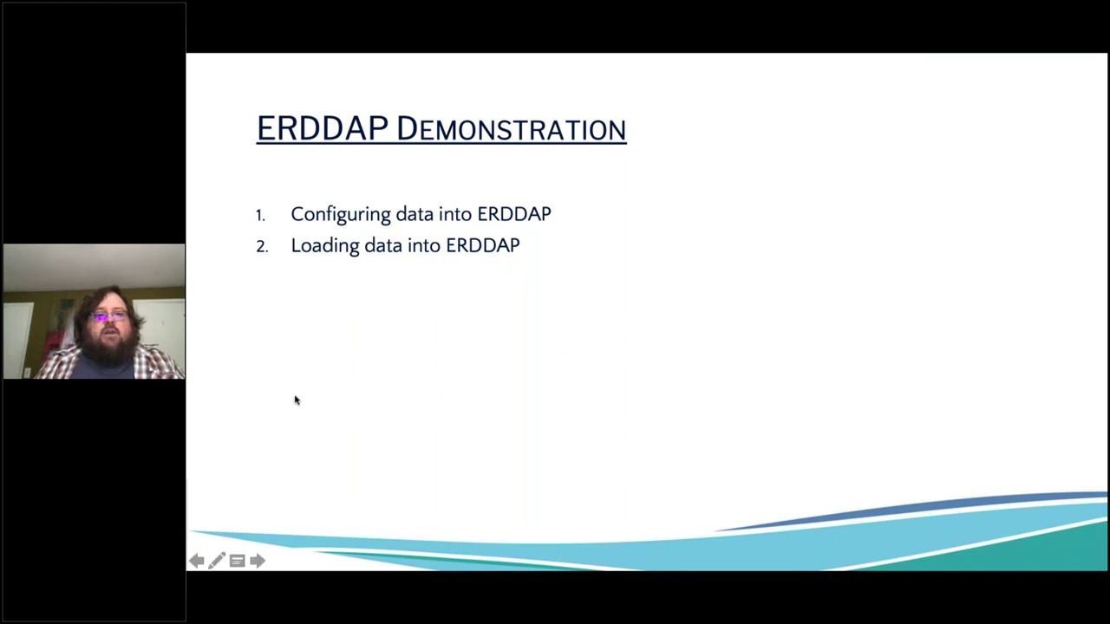
# - Play the Emacs video reviewing the sea_level_data dataset block in datasets.xml
pyautogui.click(230, 439)
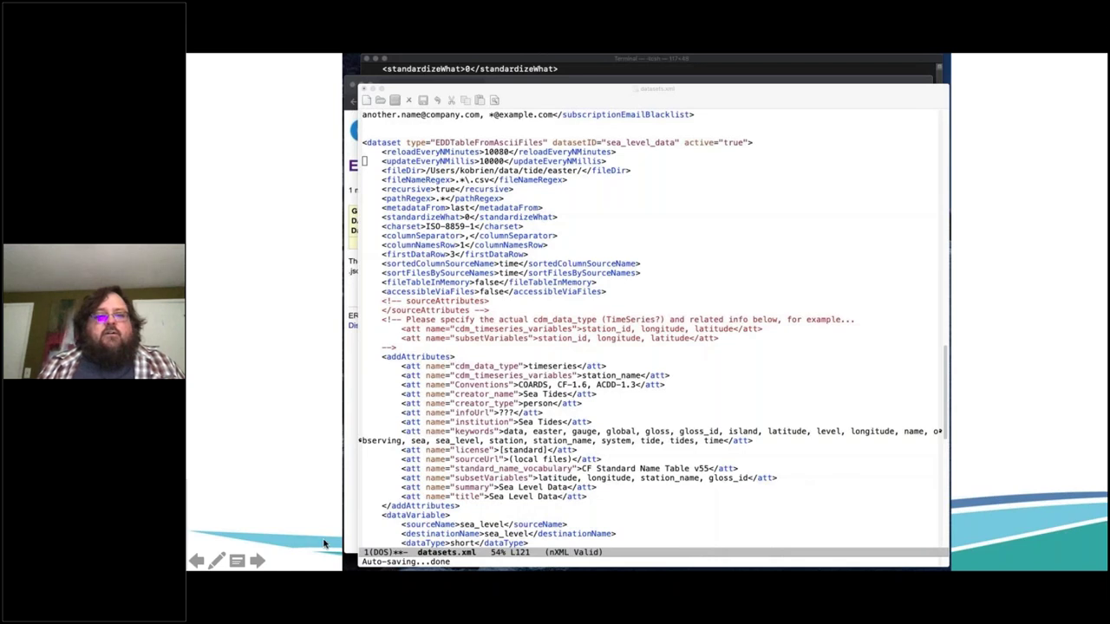
pyautogui.moveTo(371, 559)
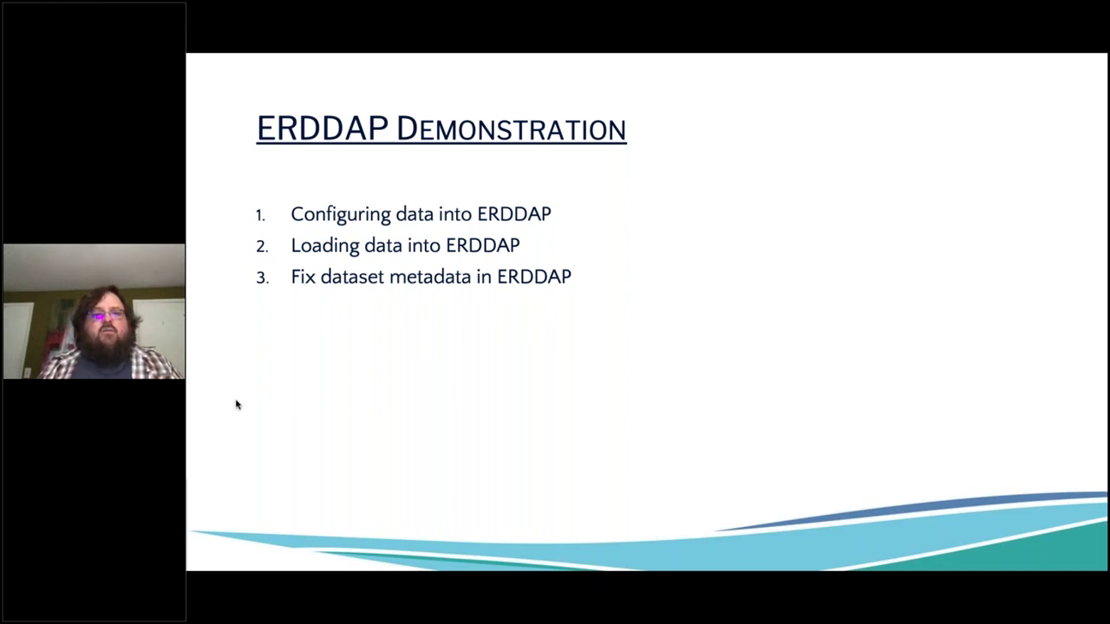
# - Advance to the Emacs view of the sea_level dataVariable with long_name 'Sea Level'
pyautogui.press('super+Tab')
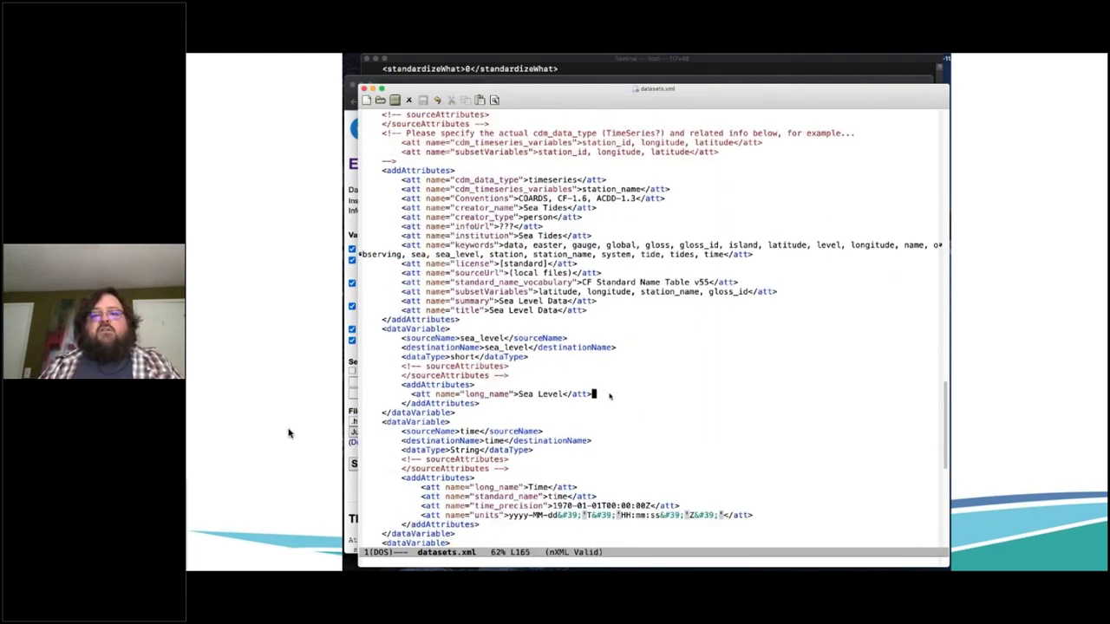
# - Add standard_name 'sea_surface_height' and units 'millimeters' attributes under sea_level's long_name
pyautogui.write('<a')
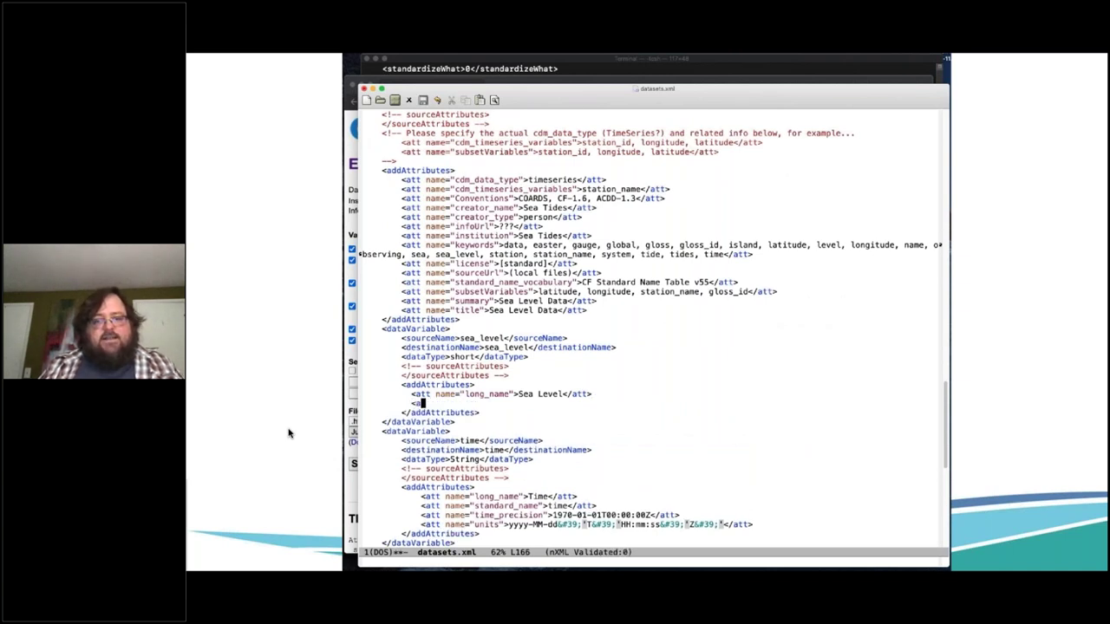
pyautogui.write('tt na')
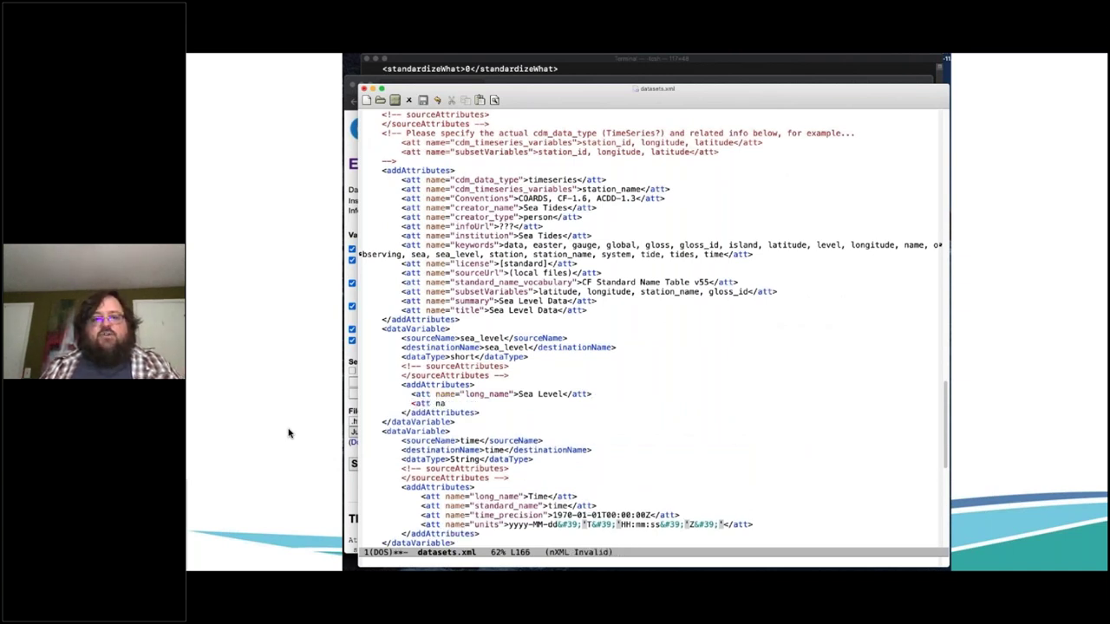
pyautogui.write('me')
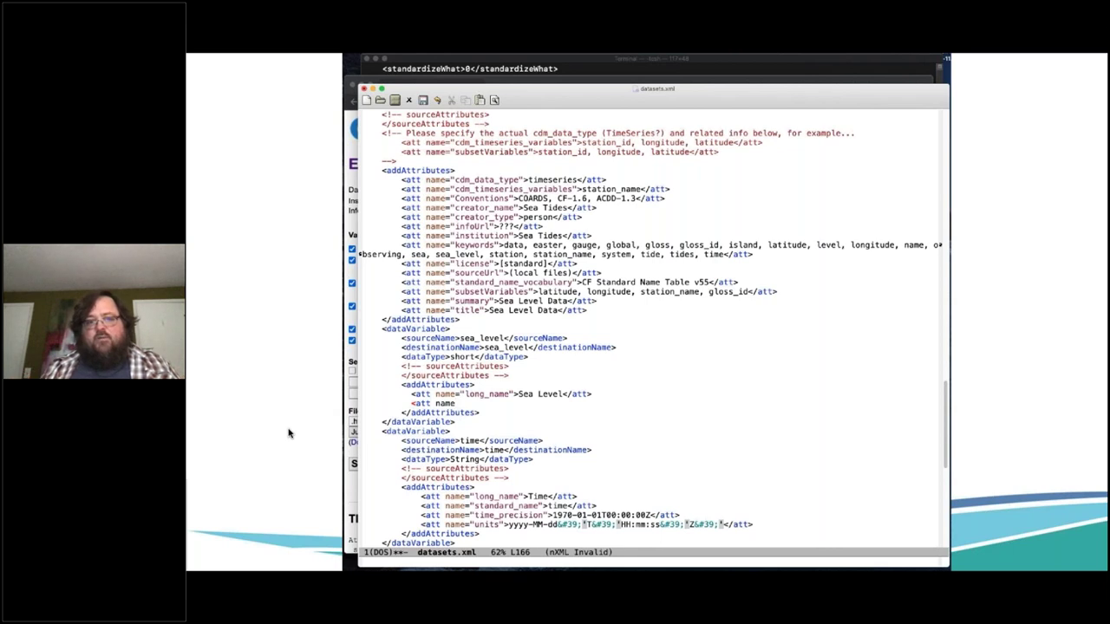
pyautogui.write('="stan')
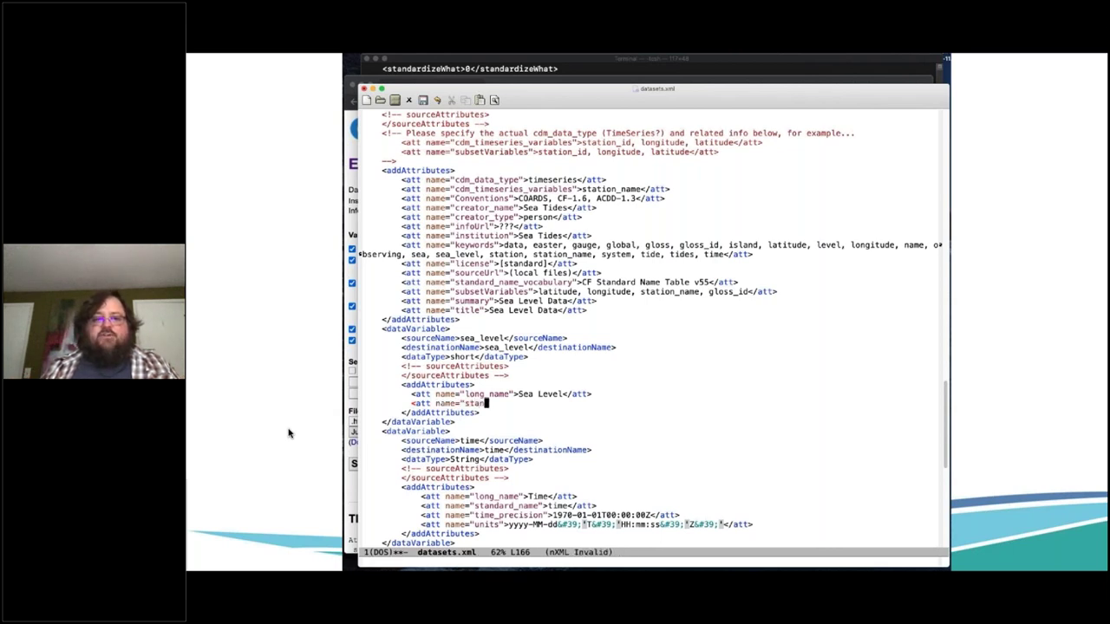
pyautogui.write('dard_na')
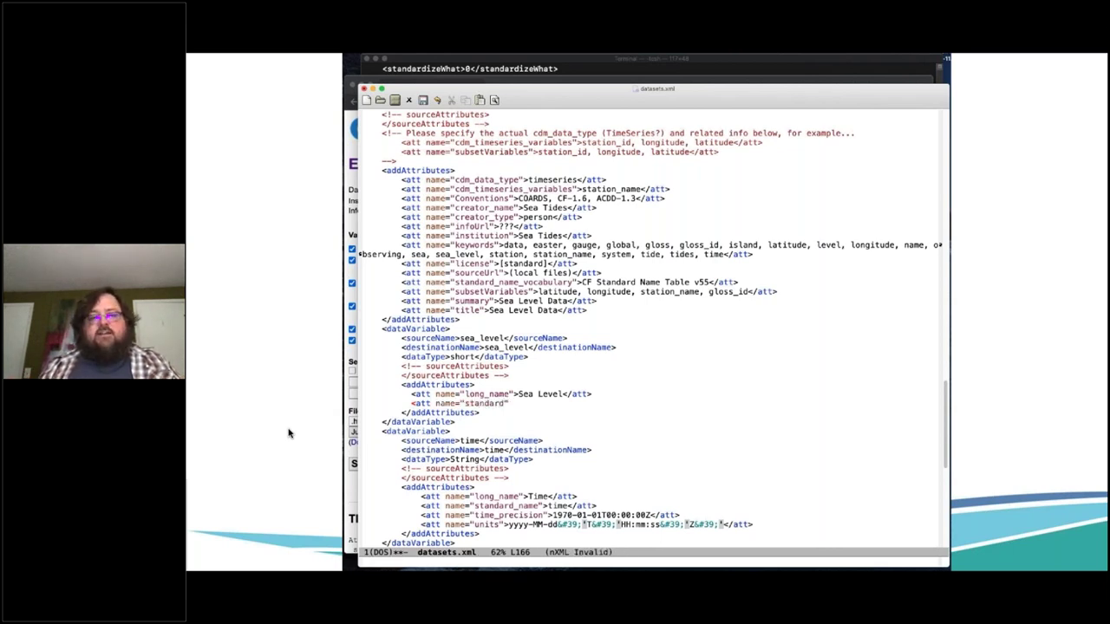
pyautogui.write('me">')
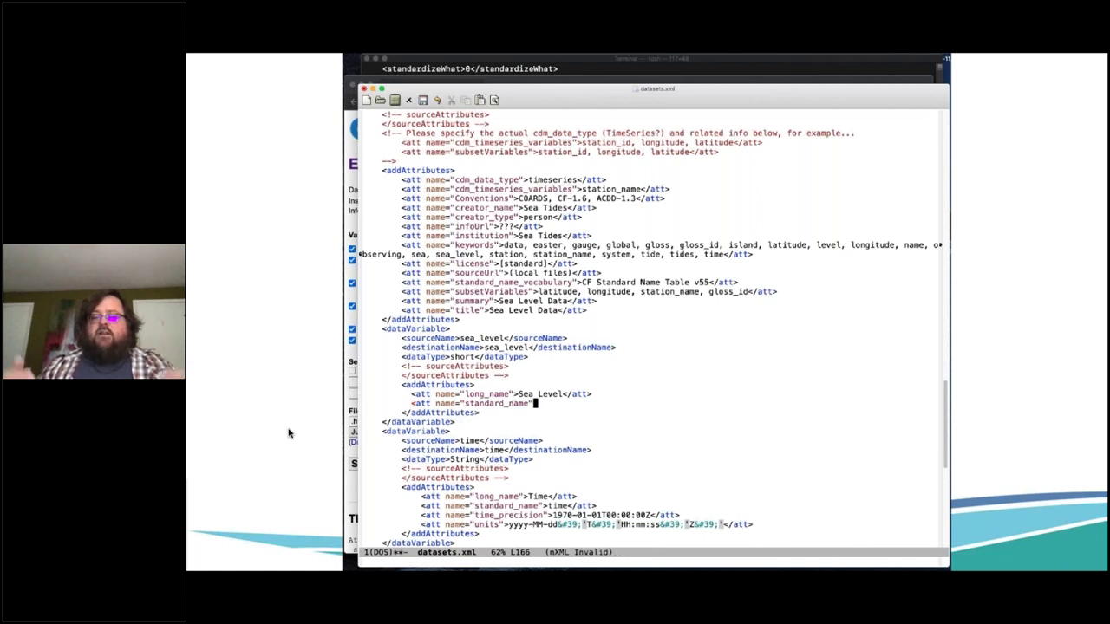
pyautogui.write('se')
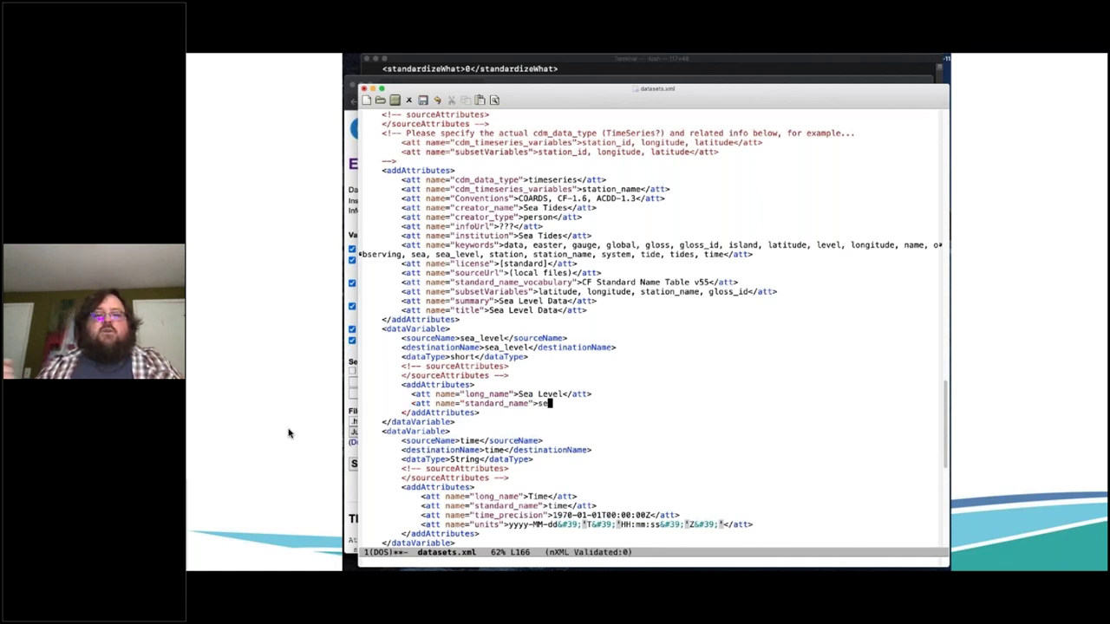
pyautogui.write('a_sur')
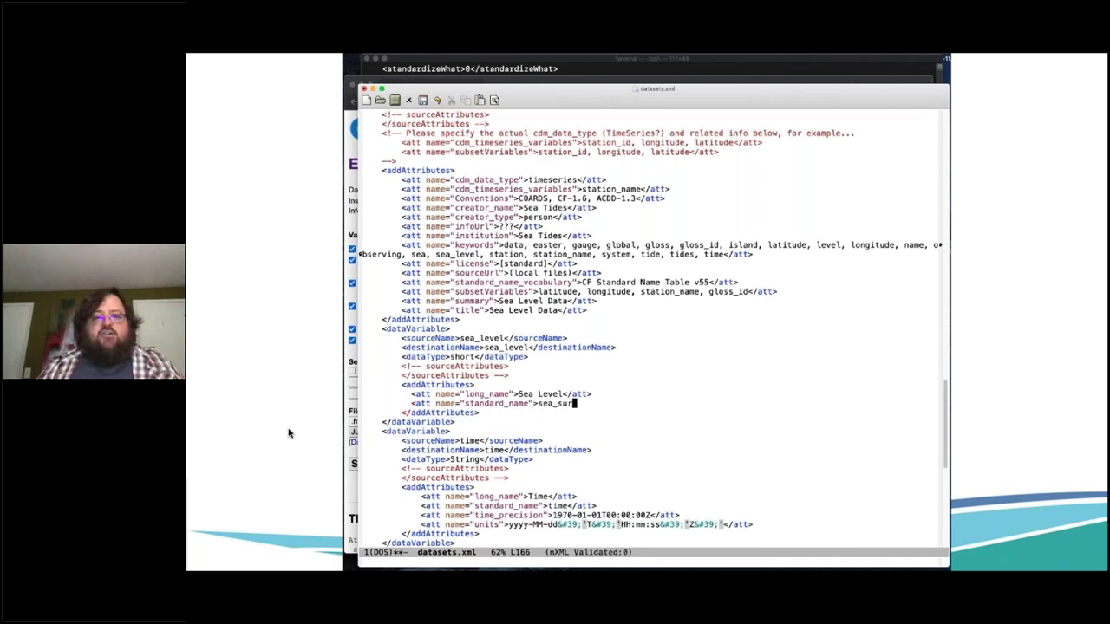
pyautogui.write('face)height')
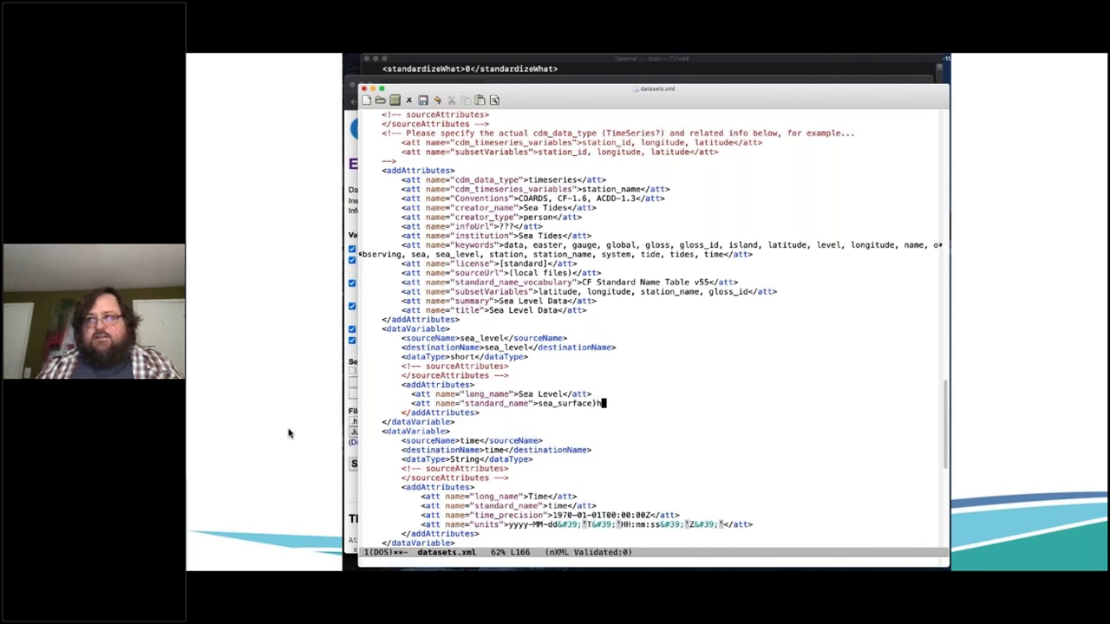
pyautogui.press('BackSpace')
pyautogui.press('BackSpace')
pyautogui.press('BackSpace')
pyautogui.press('BackSpace')
pyautogui.press('BackSpace')
pyautogui.press('BackSpace')
pyautogui.press('BackSpace')
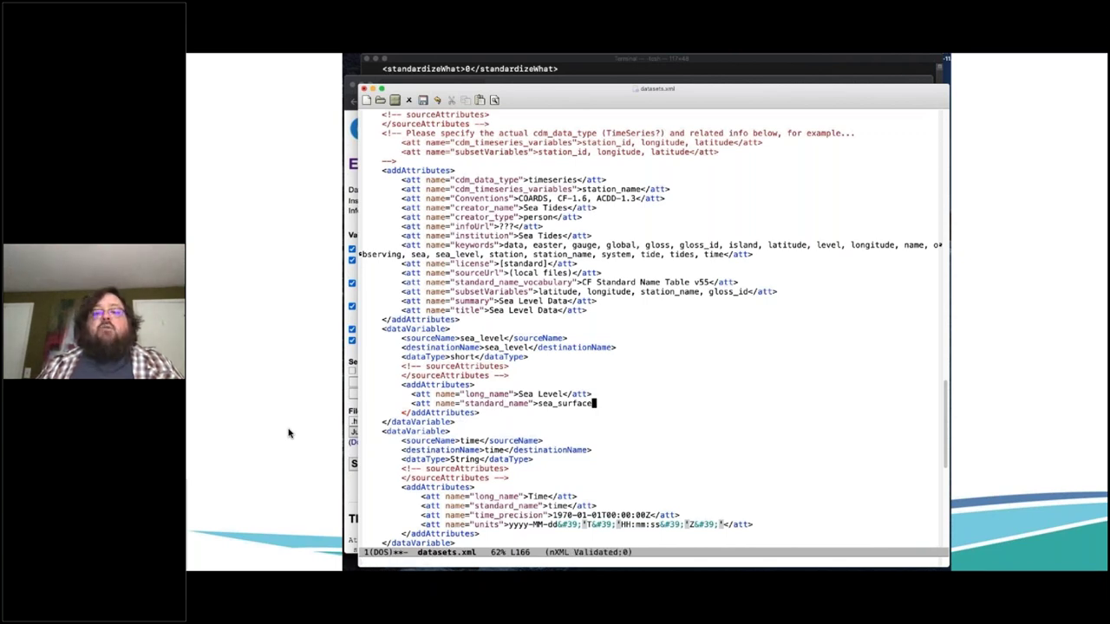
pyautogui.write('_height')
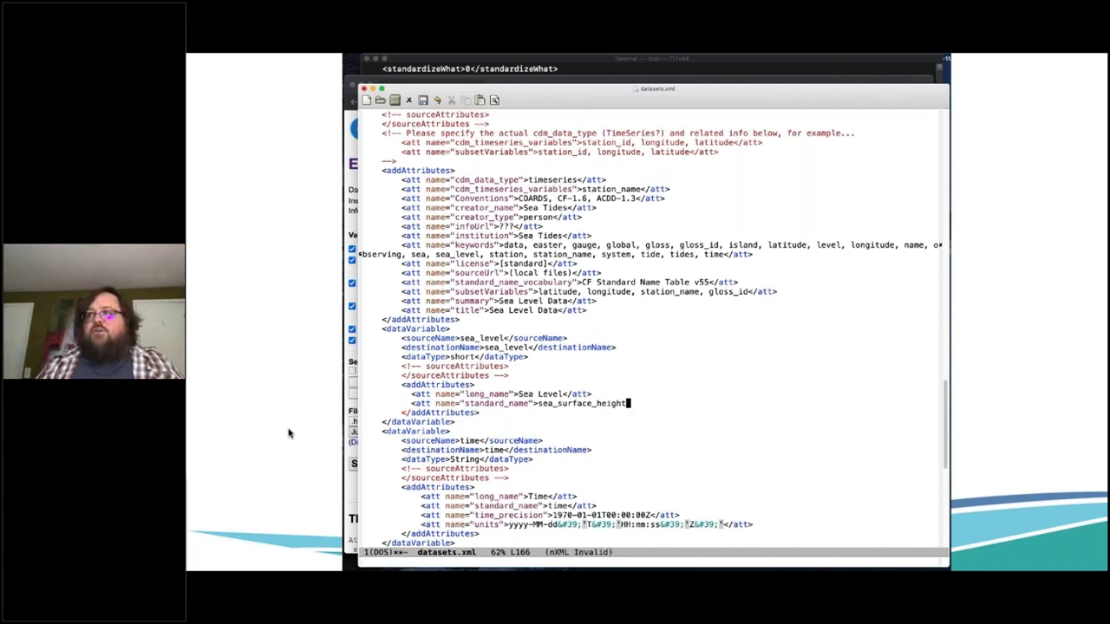
pyautogui.write('</at')
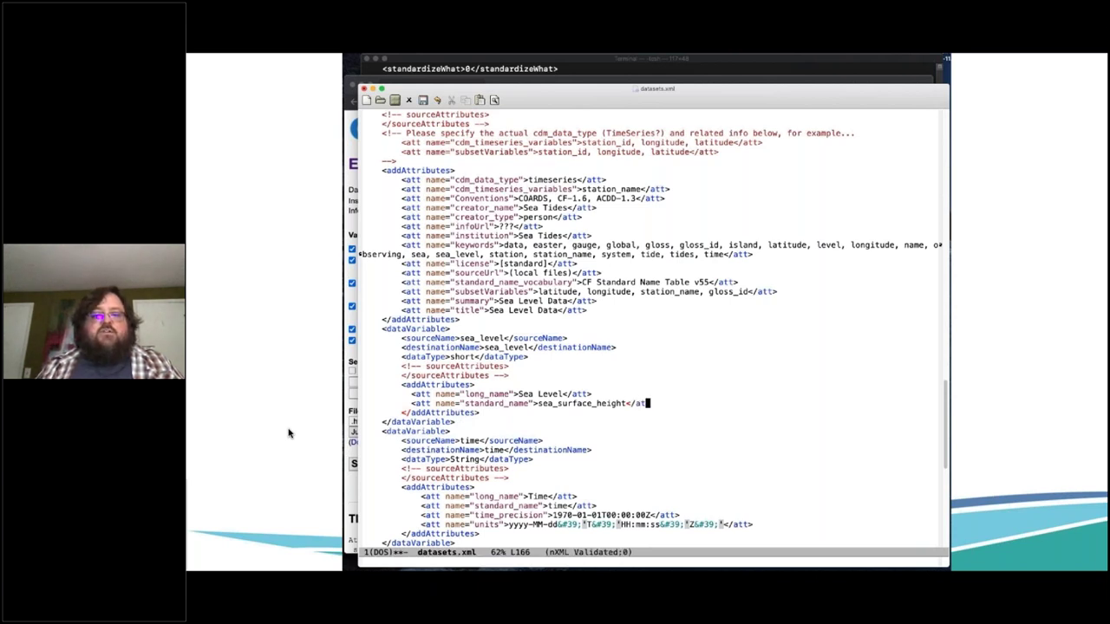
pyautogui.write('t>')
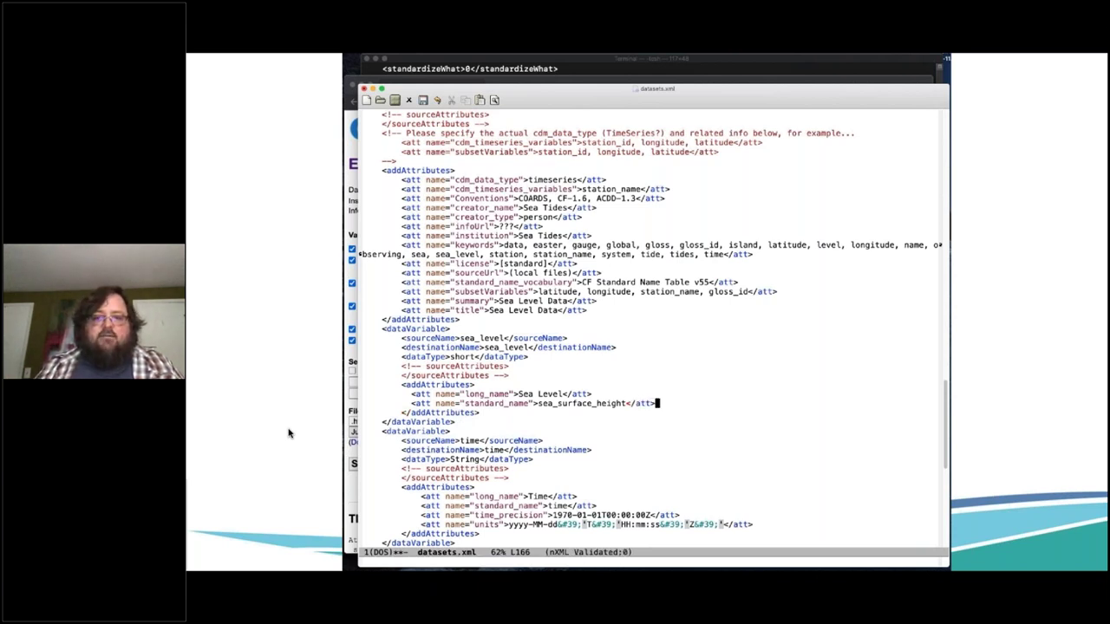
pyautogui.press('Return')
pyautogui.write('<')
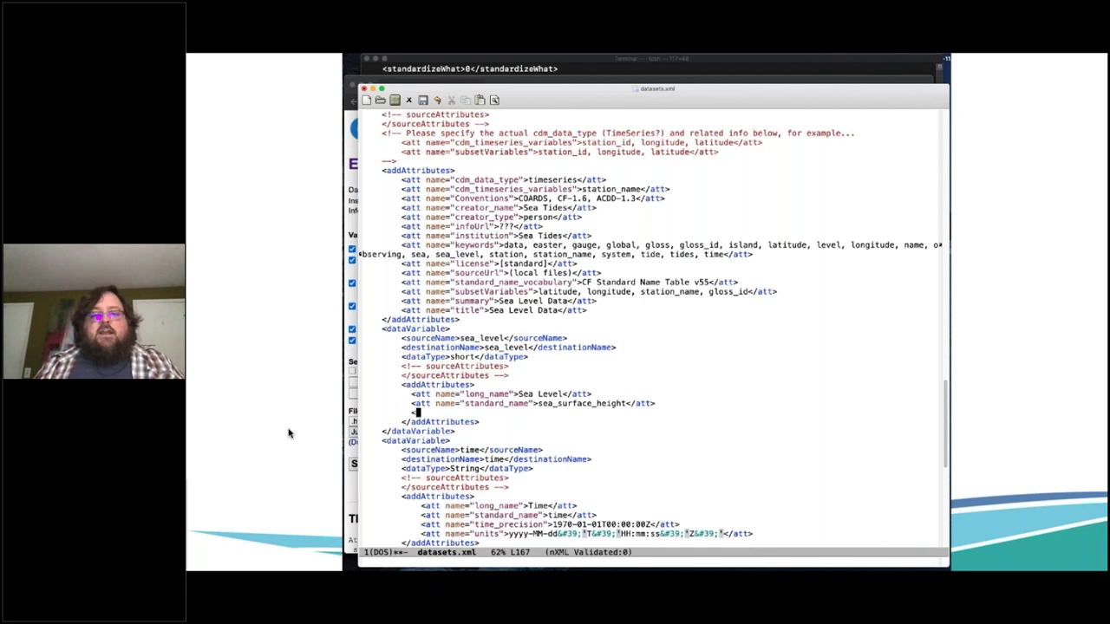
pyautogui.write('att name="')
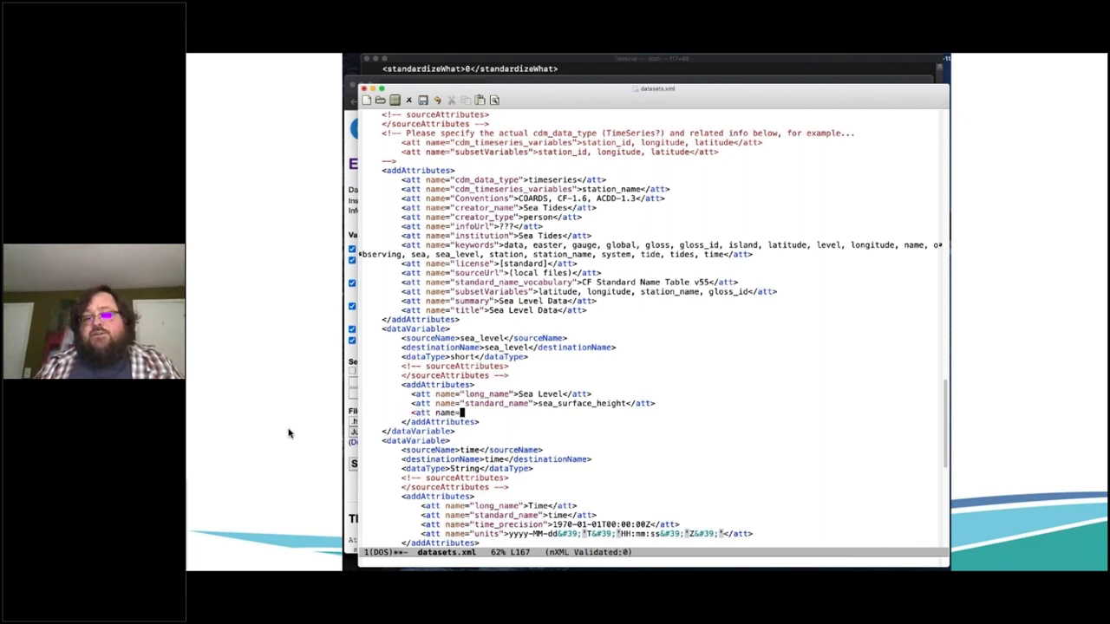
pyautogui.write('units')
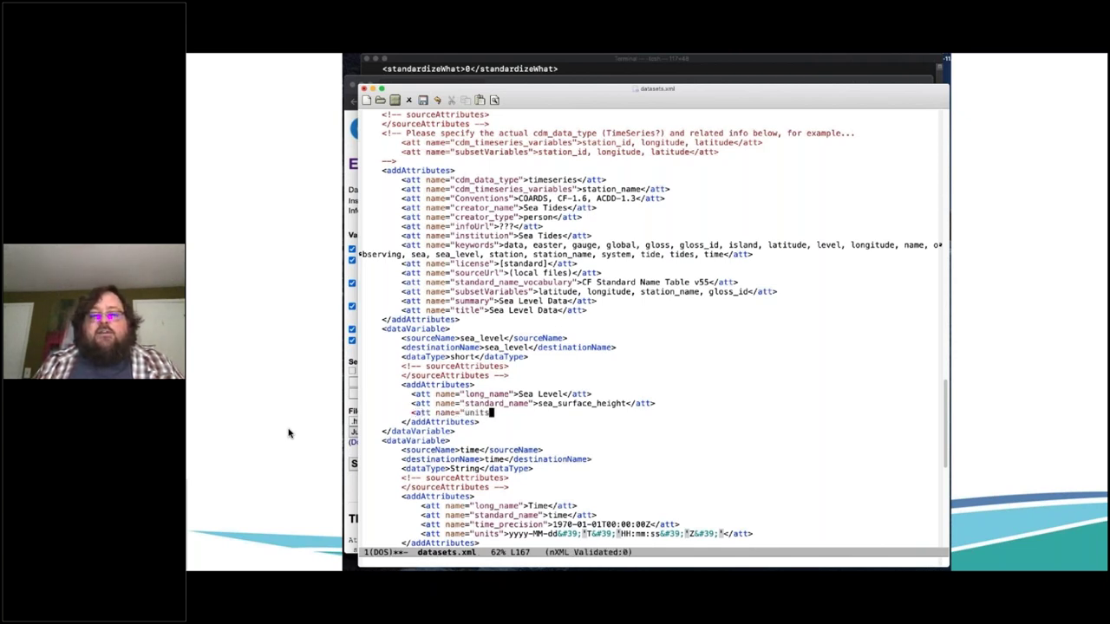
pyautogui.write('"')
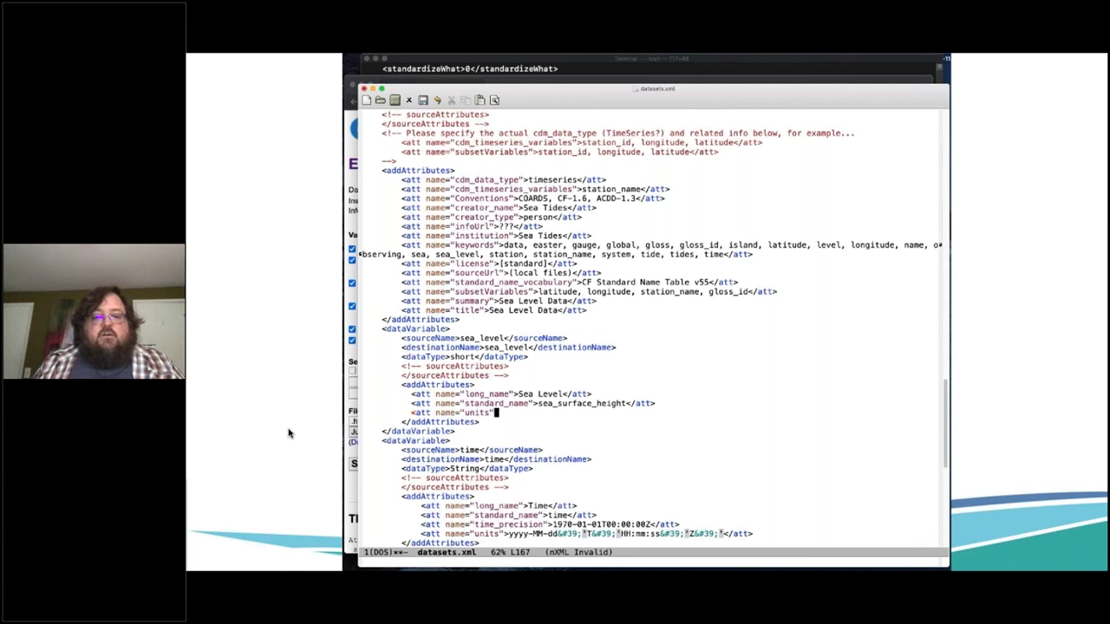
pyautogui.write('>millimeter')
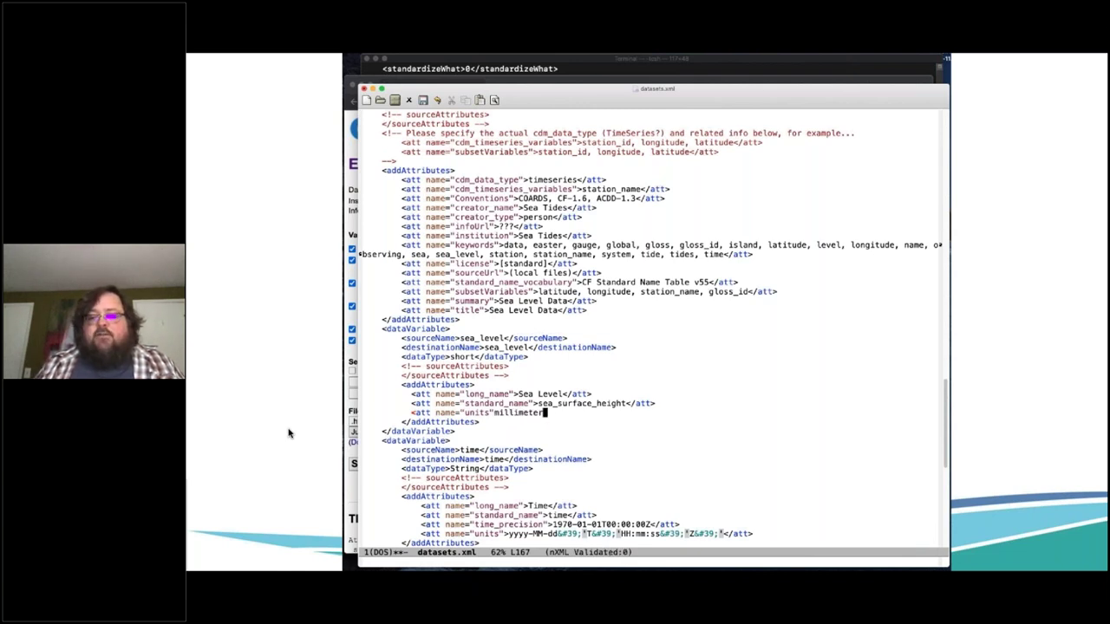
pyautogui.write('s</a')
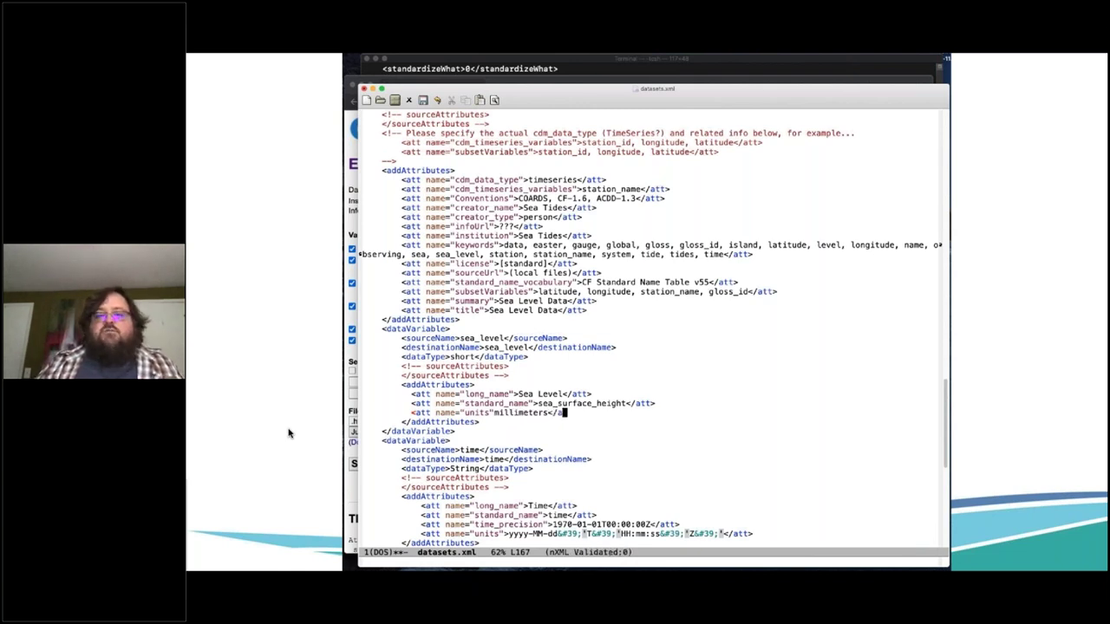
pyautogui.write('tt>')
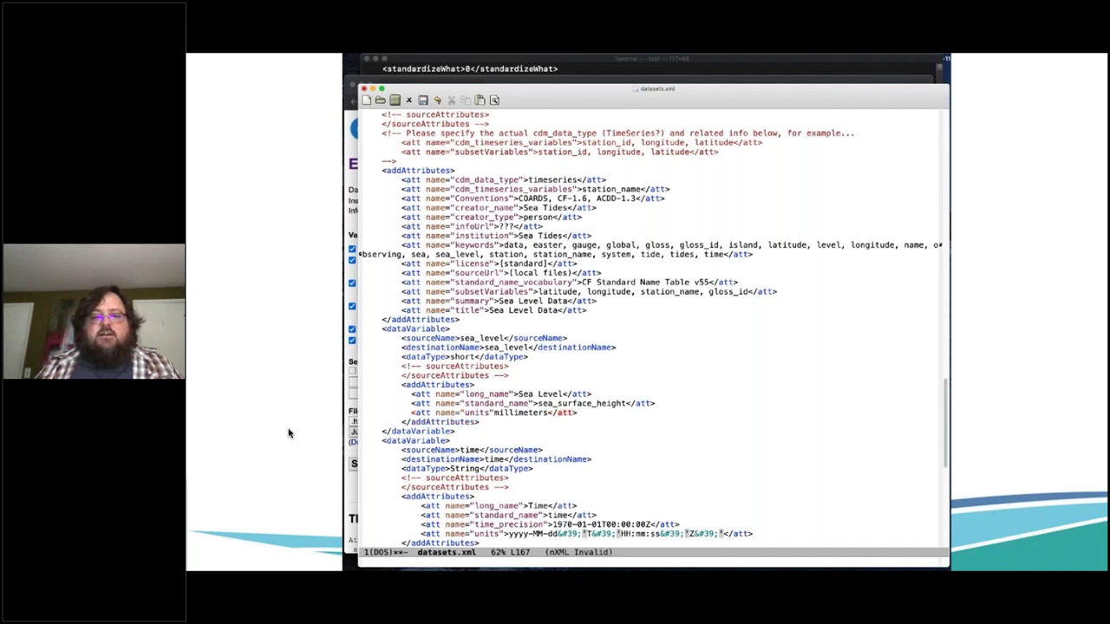
pyautogui.hotkey('alt', 'b')
pyautogui.hotkey('alt', 'b')
pyautogui.write('>')
pyautogui.click(627, 413)
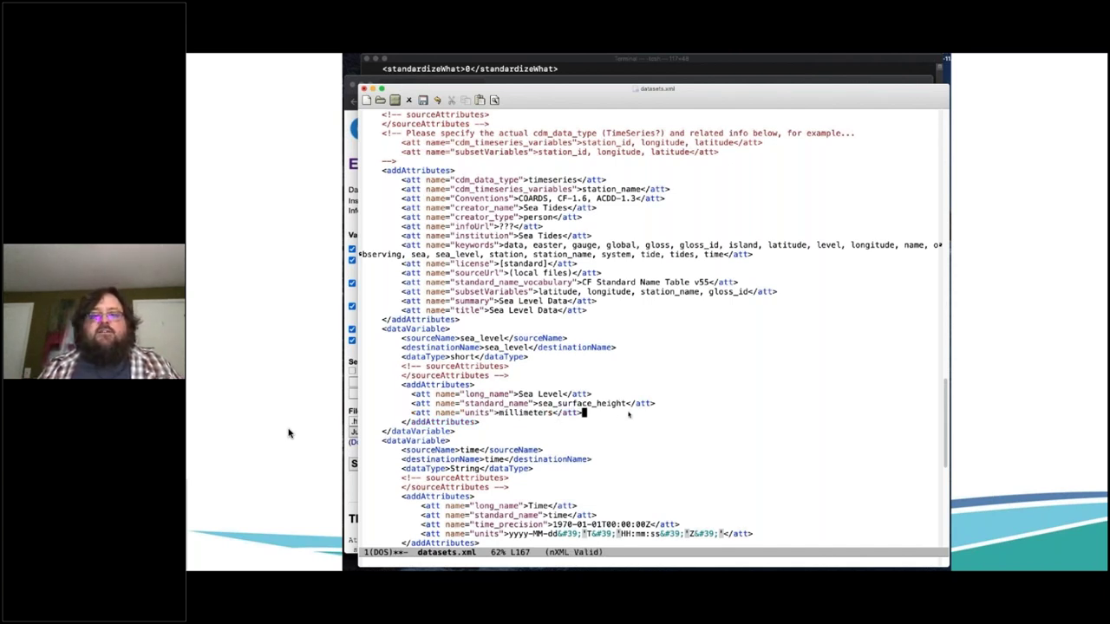
# - Save datasets.xml and reload the ERDDAP Data Access Form to pick up the metadata
pyautogui.hotkey('ctrl', 'x')
pyautogui.press('s')
pyautogui.press('y')
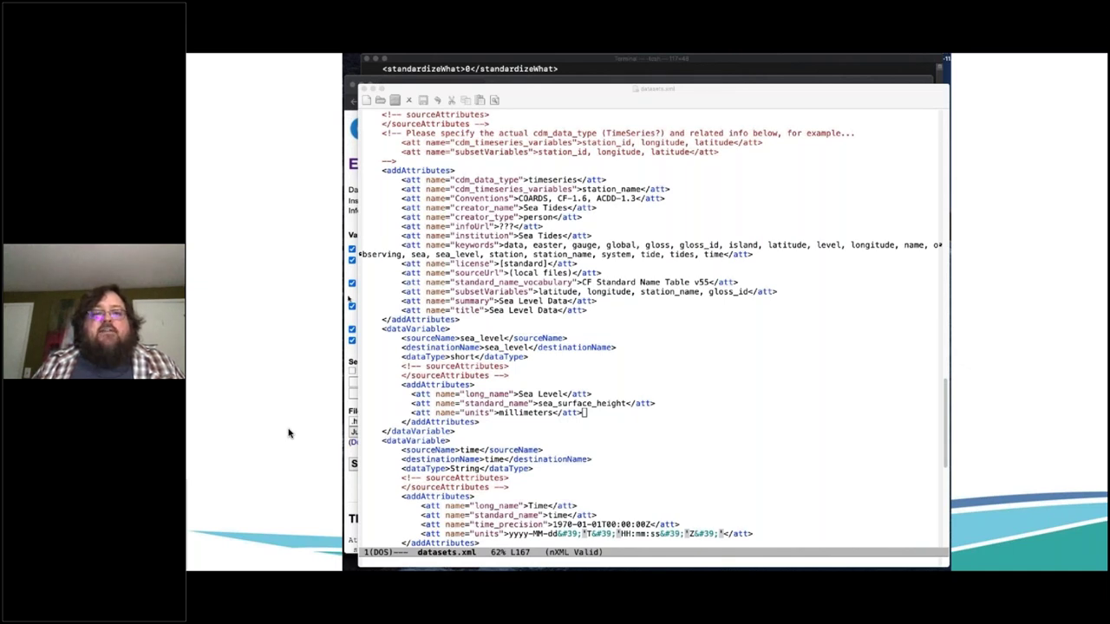
pyautogui.press('super+Tab')
pyautogui.press('super+r')
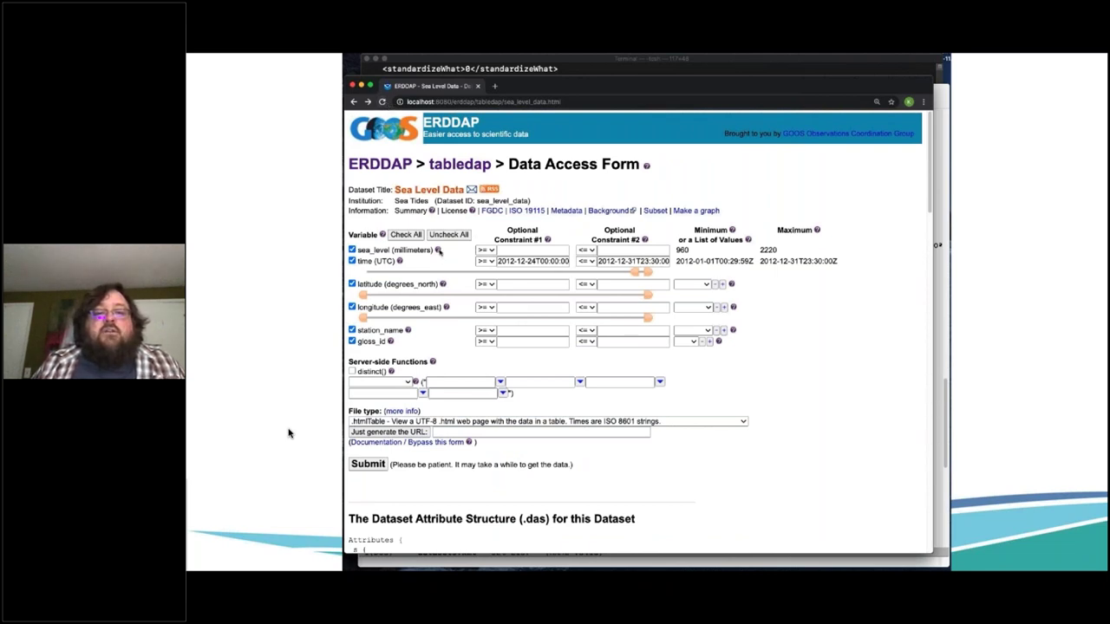
# - Check sea_level's help shows millimeters units, then go back to the agenda slide
pyautogui.moveTo(439, 250)
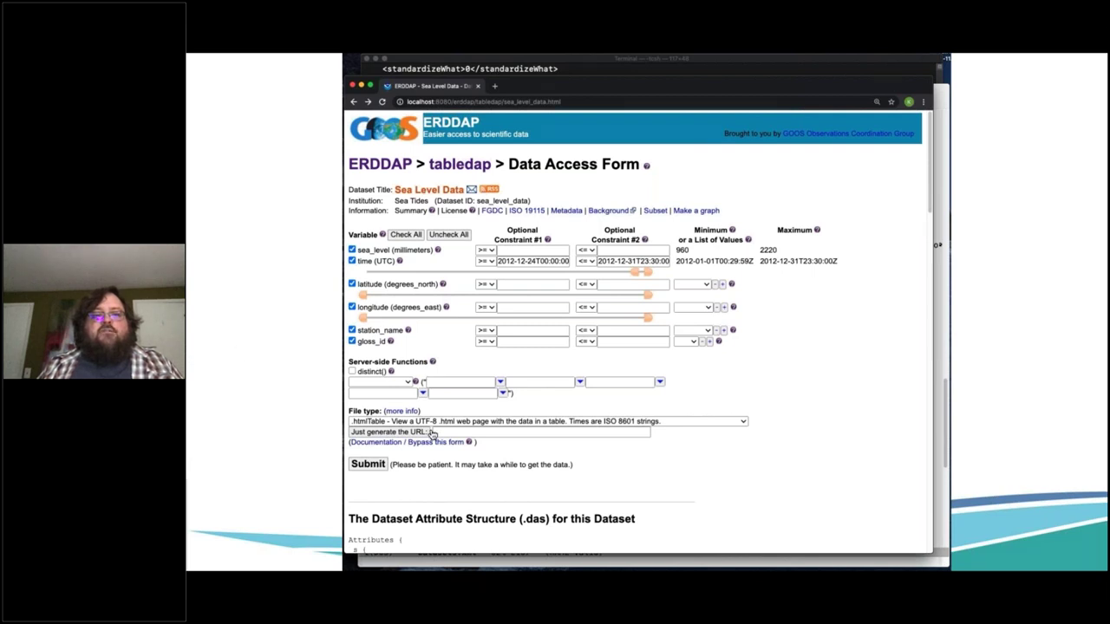
pyautogui.click(264, 440)
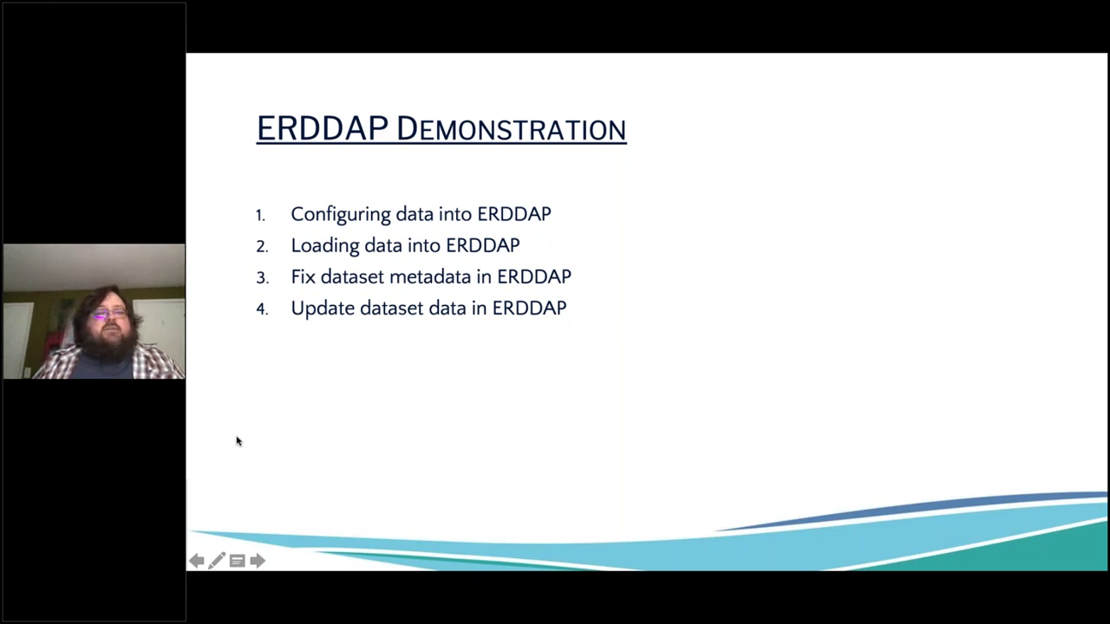
# - Move the 2013–2017 CSVs from ../../new/ into the easter folder and confirm six files
pyautogui.press('super+Tab')
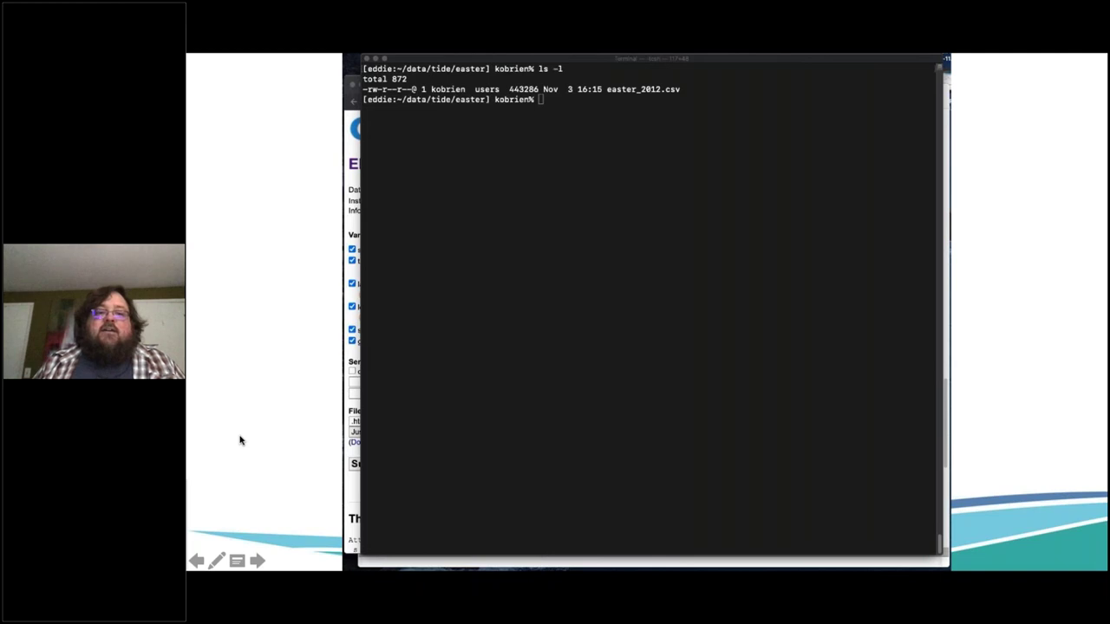
pyautogui.click(461, 386)
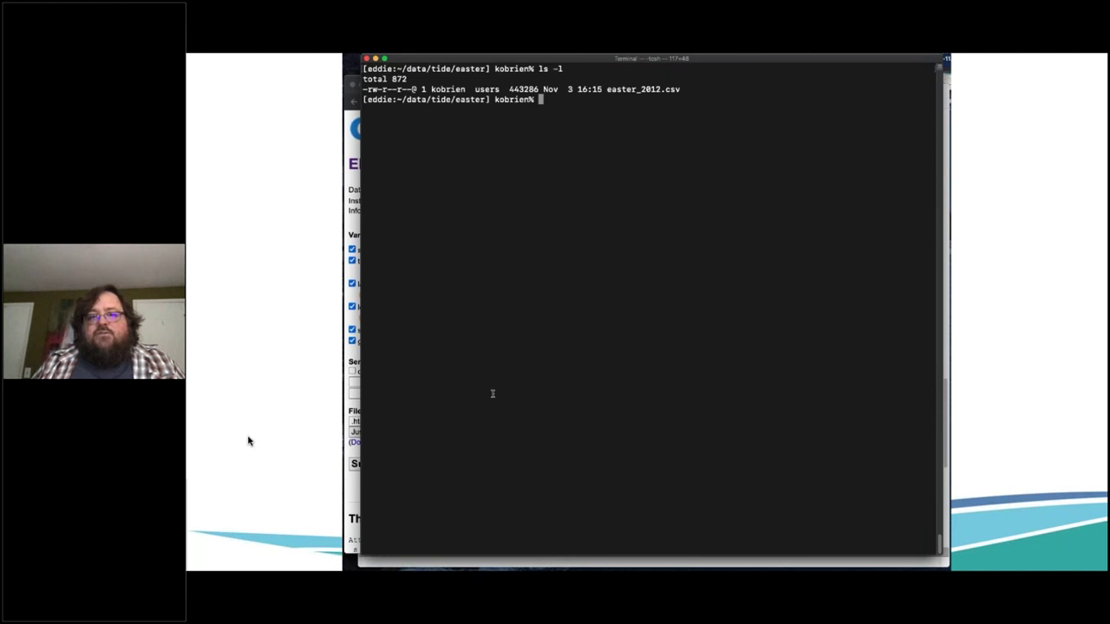
pyautogui.write('ls -l ../../new/')
pyautogui.press('Return')
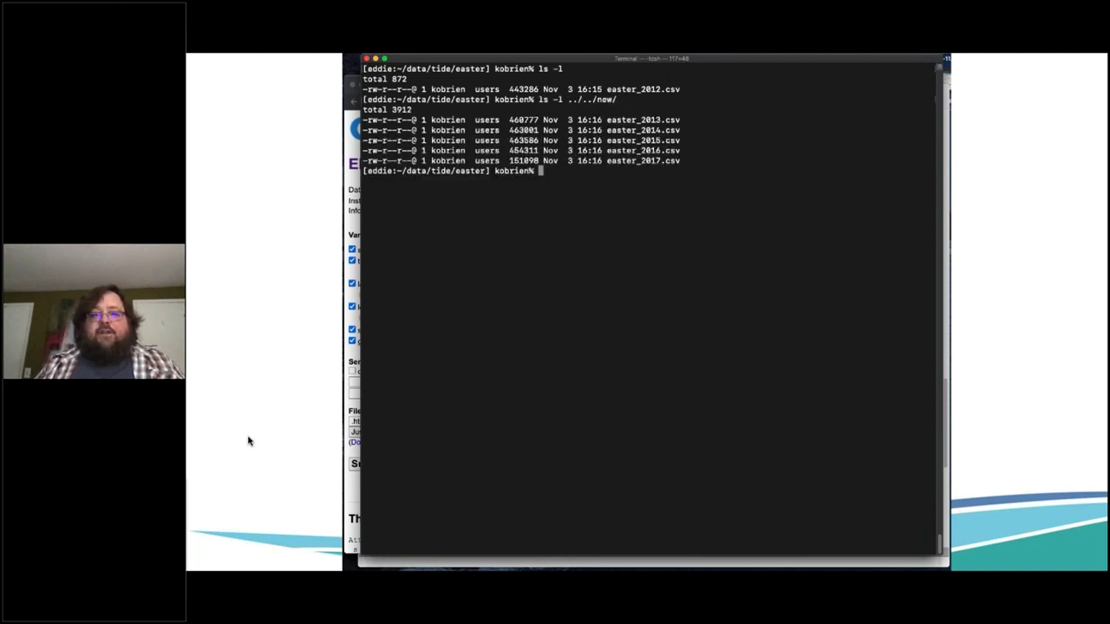
pyautogui.write('mv ../../new/*.csv .')
pyautogui.press('Return')
pyautogui.write('ls -l')
pyautogui.press('Return')
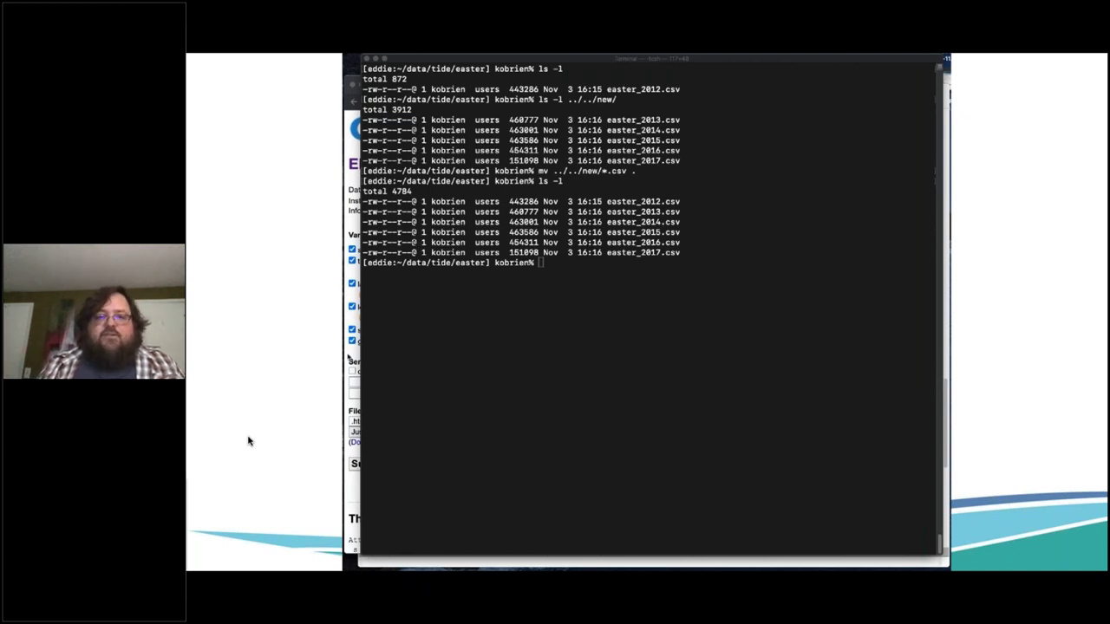
pyautogui.click(349, 358)
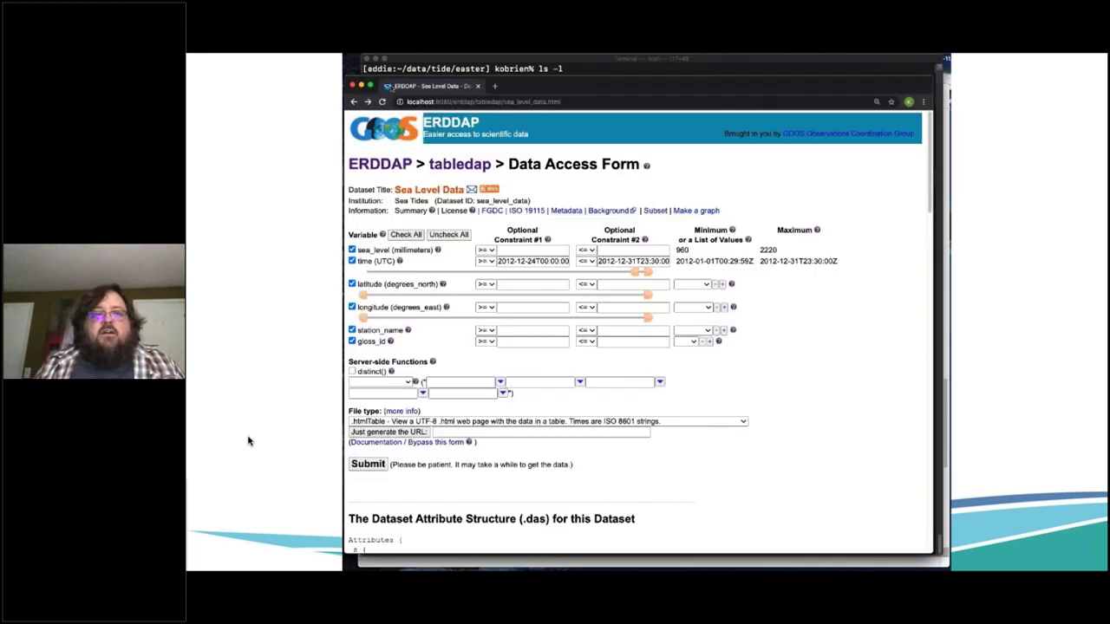
# - Reload the Sea Level Data form, verify maximum time 2017-04-30T23:30:00Z, and view the station names
pyautogui.click(382, 101)
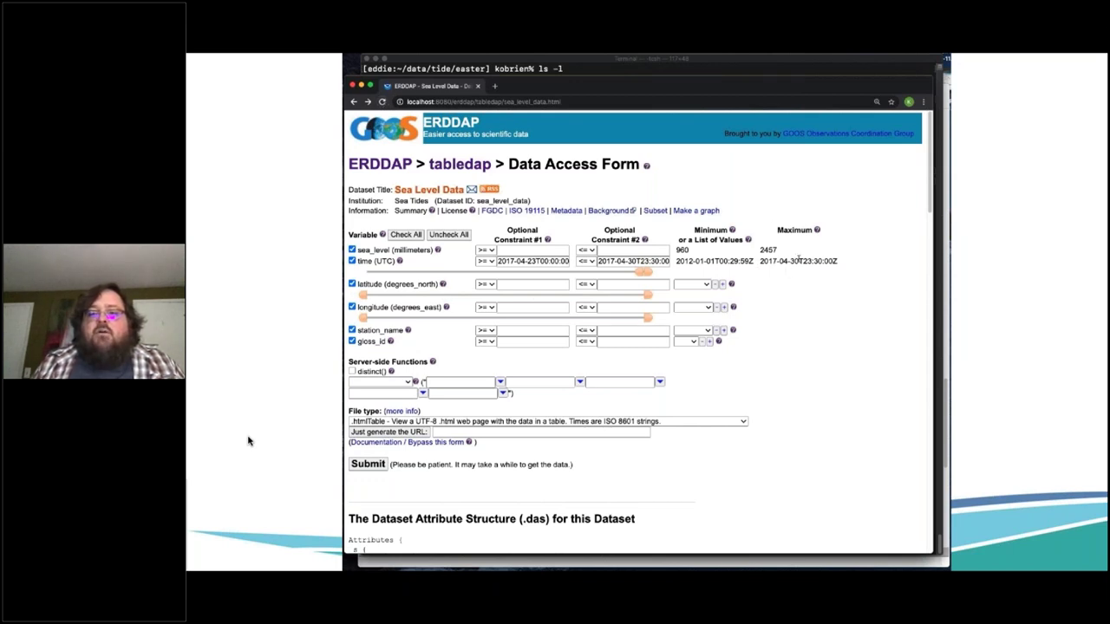
pyautogui.moveTo(837, 262); pyautogui.dragTo(762, 261)
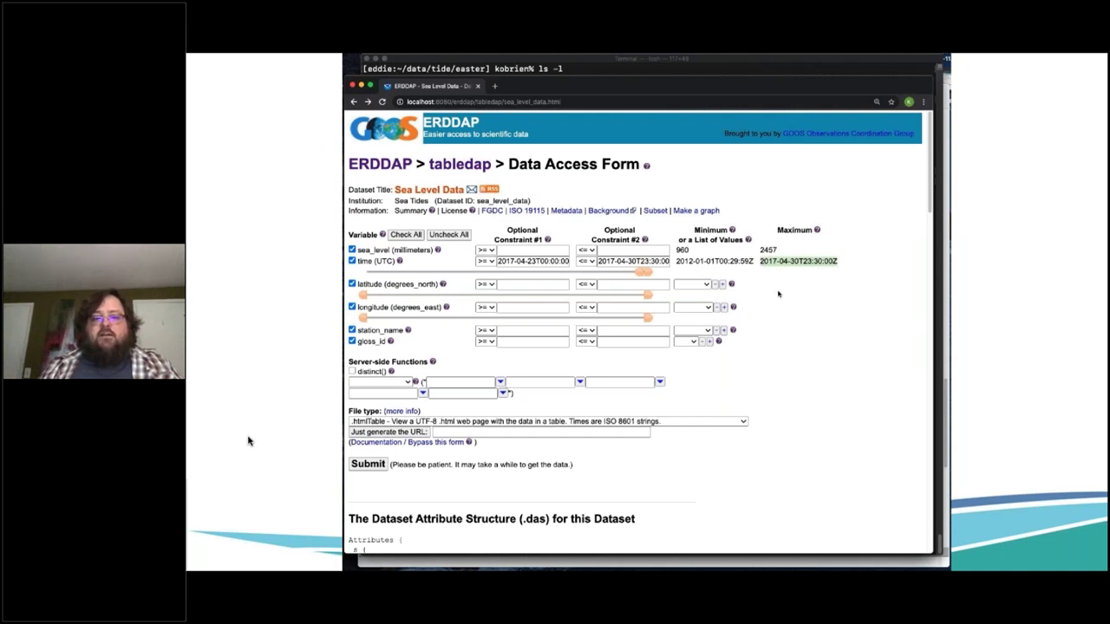
pyautogui.click(777, 294)
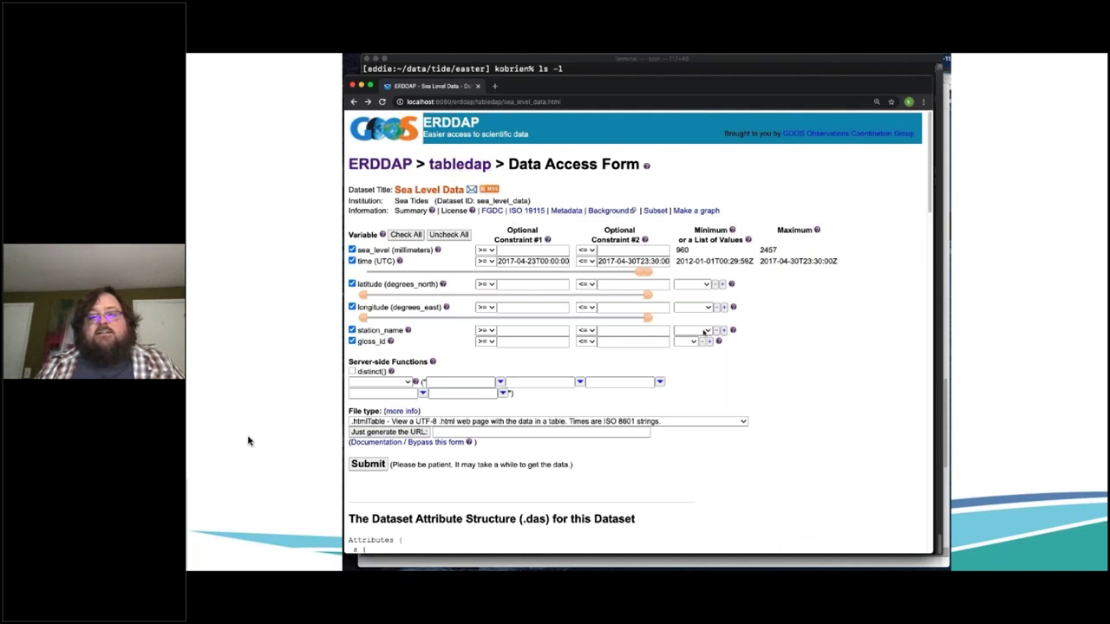
pyautogui.click(698, 331)
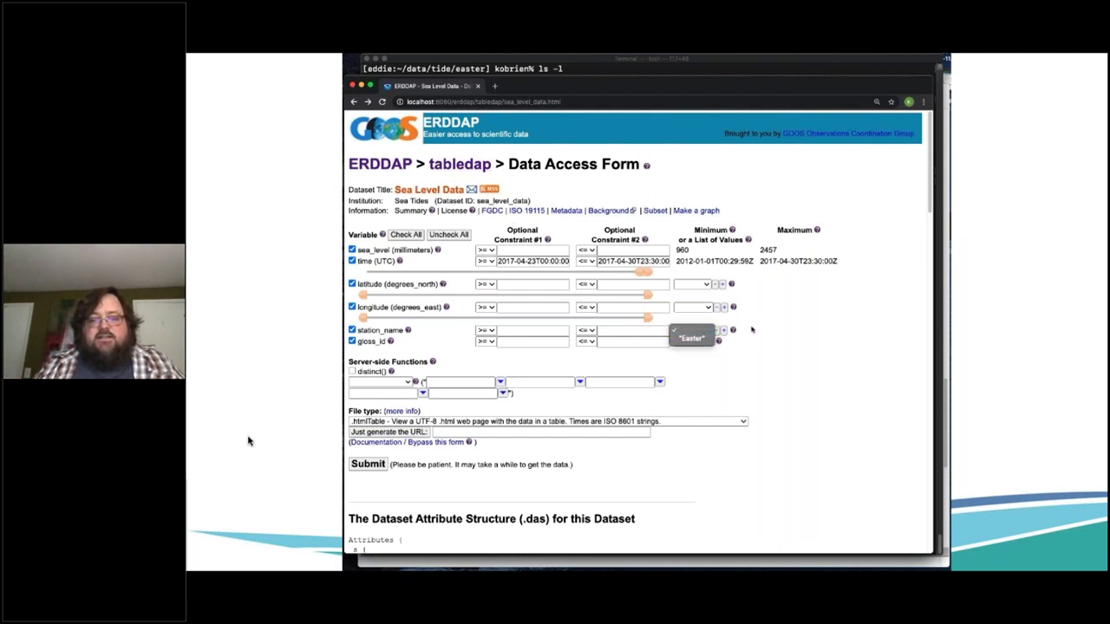
pyautogui.click(752, 330)
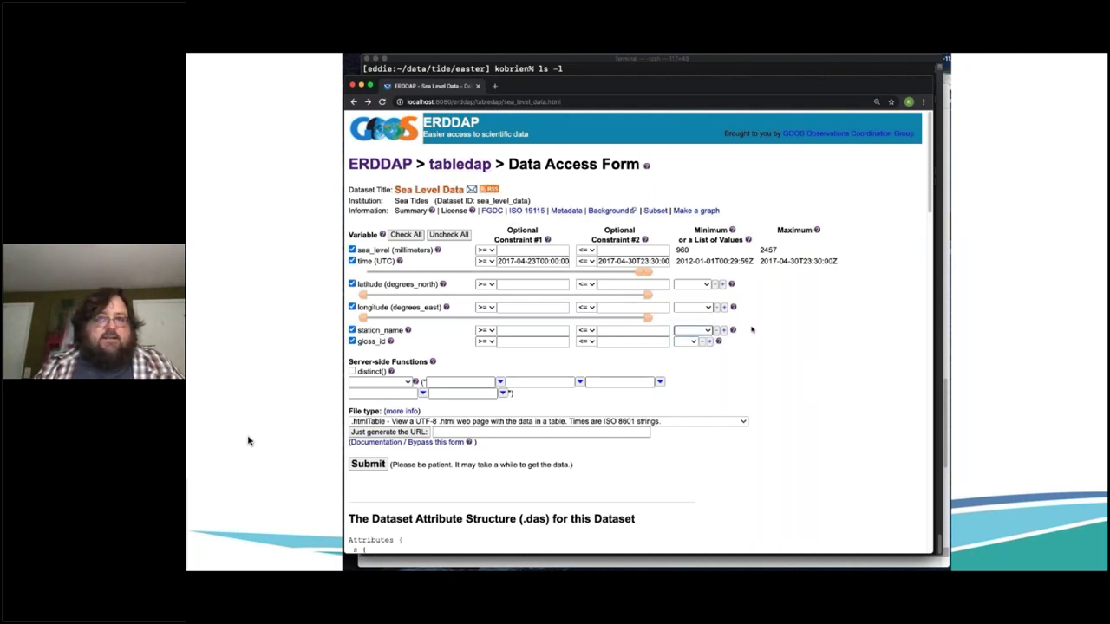
# - List ../../rikitea/ and move the rikitea folder up into the tide directory
pyautogui.click(581, 63)
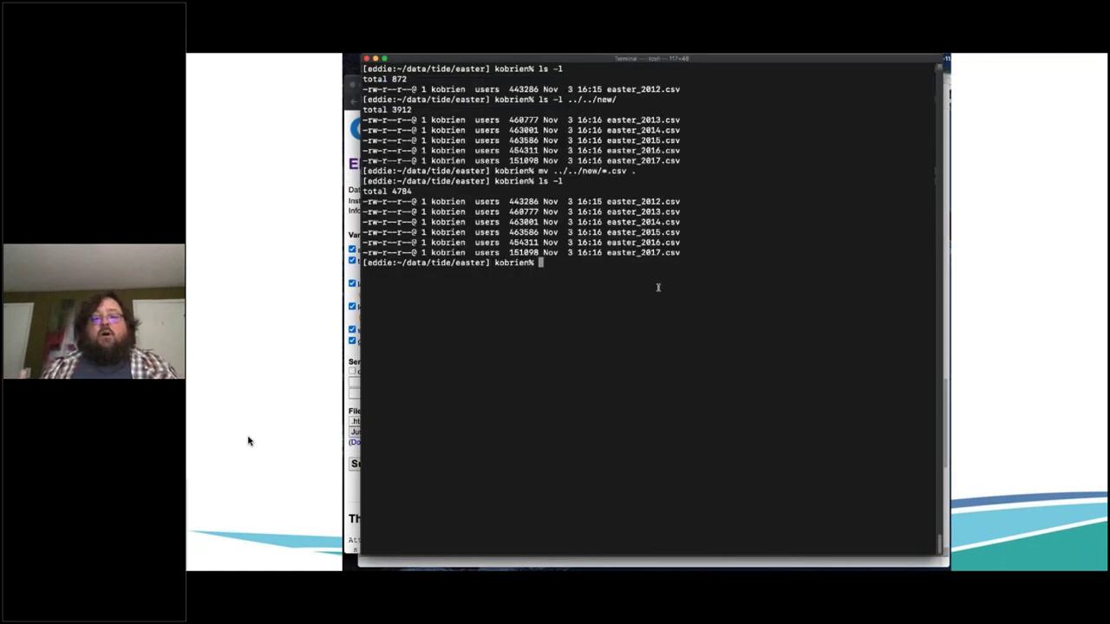
pyautogui.write('ls ../../ti')
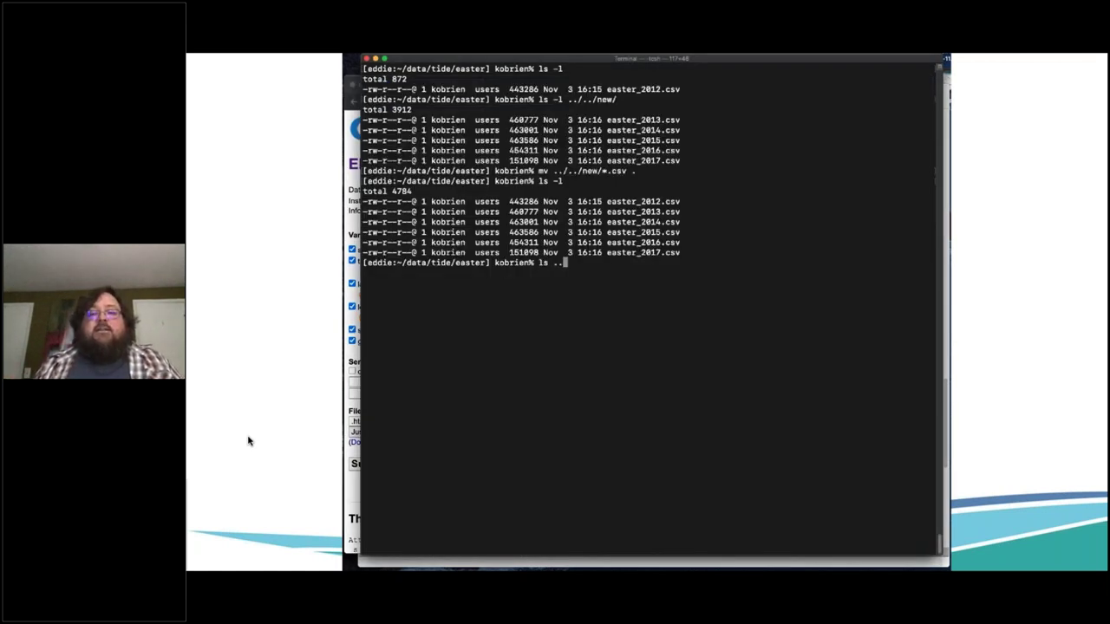
pyautogui.press('Tab')
pyautogui.press('BackSpace')
pyautogui.press('BackSpace')
pyautogui.press('BackSpace')
pyautogui.press('BackSpace')
pyautogui.press('BackSpace')
pyautogui.write('ri')
pyautogui.press('Tab')
pyautogui.press('Return')
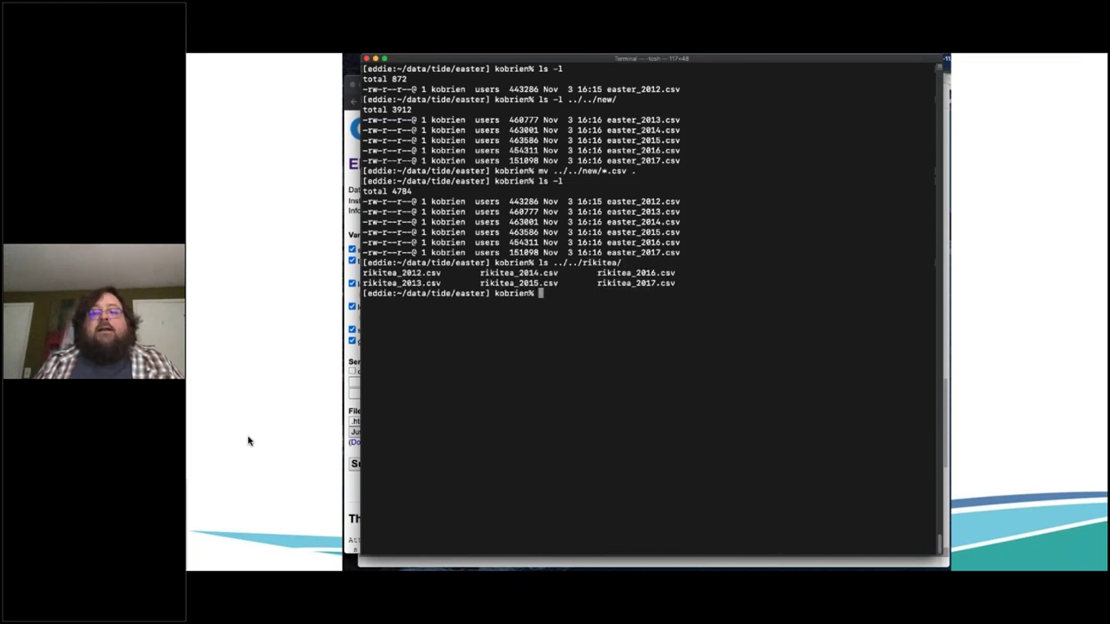
pyautogui.write('mv ../../ri')
pyautogui.press('Tab')
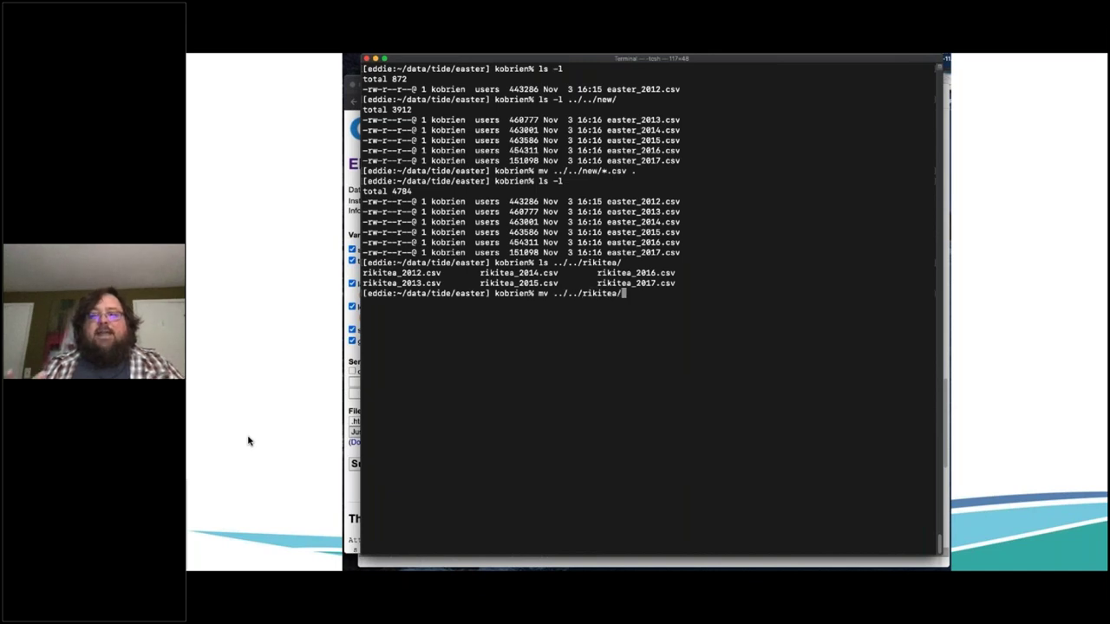
pyautogui.write('..')
pyautogui.press('Return')
# - Verify tide holds easter and rikitea, listing rikitea_2012.csv through rikitea_2017.csv
pyautogui.write('ls')
pyautogui.press('Return')
pyautogui.write('cd .')
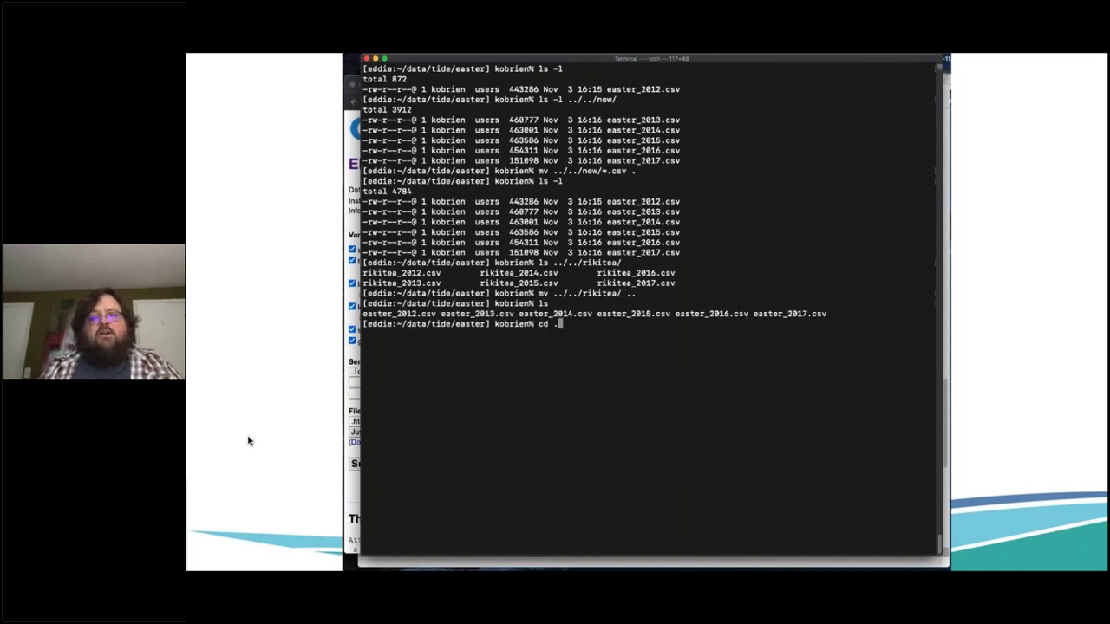
pyautogui.write('.')
pyautogui.press('Return')
pyautogui.write('ls')
pyautogui.press('Return')
pyautogui.write('cd ')
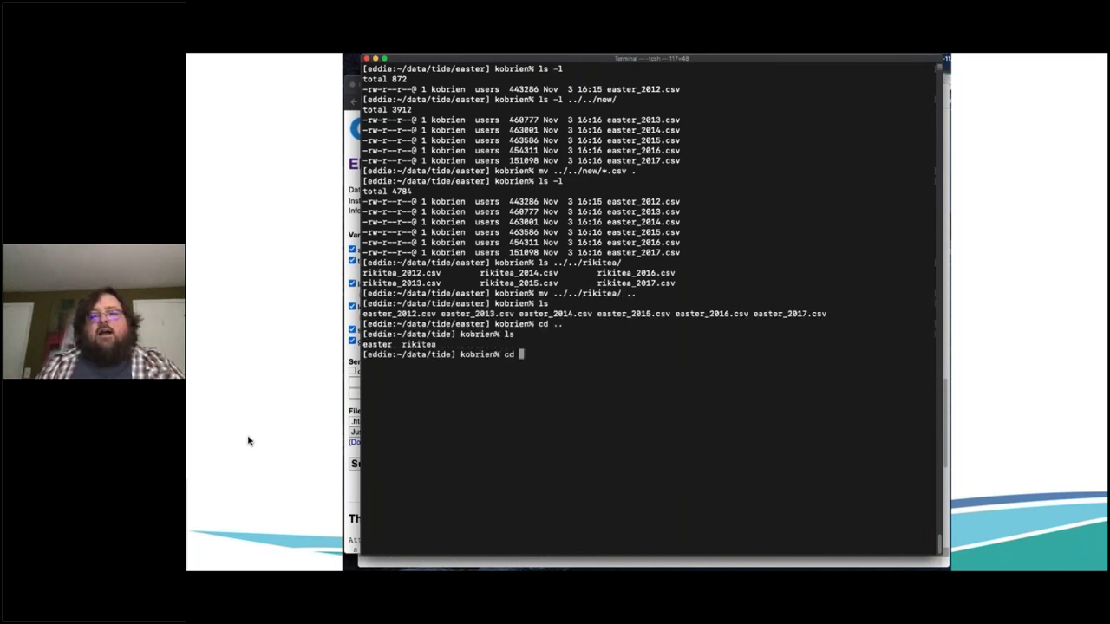
pyautogui.write('ri')
pyautogui.press('Tab')
pyautogui.press('Return')
pyautogui.write('ls')
pyautogui.press('Return')
pyautogui.write('more')
pyautogui.press('BackSpace')
pyautogui.press('BackSpace')
pyautogui.press('BackSpace')
pyautogui.press('BackSpace')
pyautogui.press('BackSpace')
pyautogui.write('ls -l')
pyautogui.press('Return')
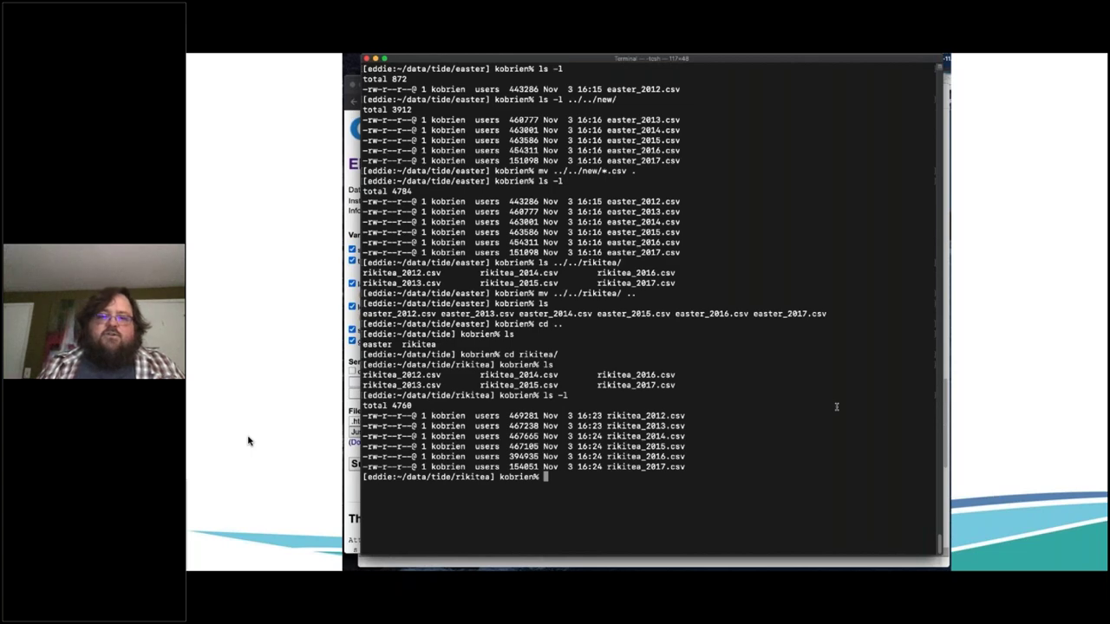
# - Delete easter/ from the fileDir path and save datasets.xml on exiting Emacs
pyautogui.click(947, 425)
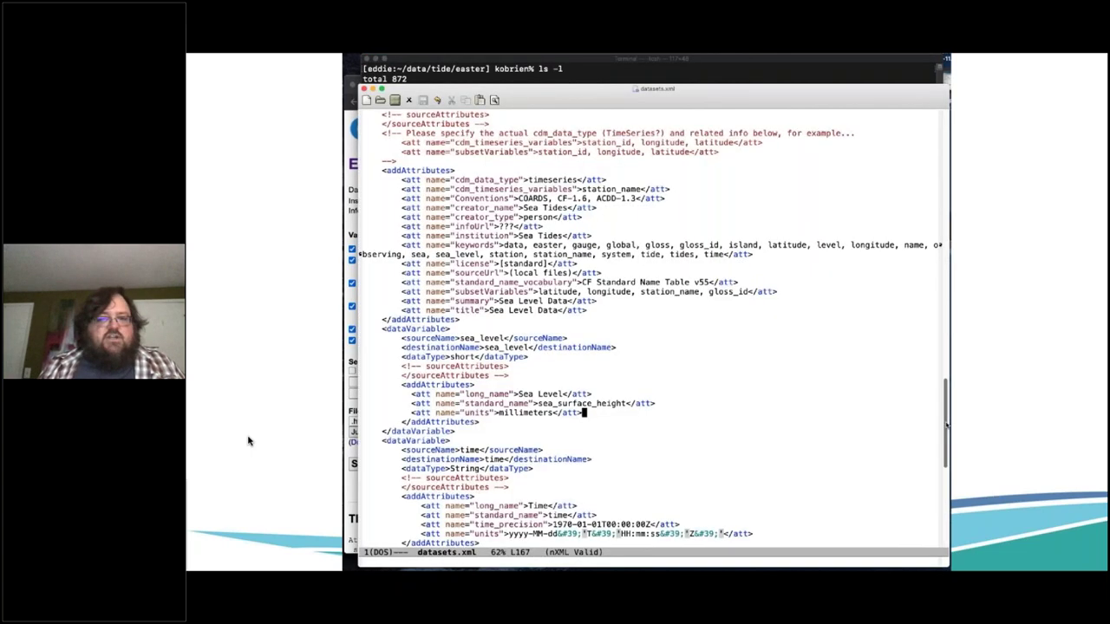
pyautogui.click(633, 254)
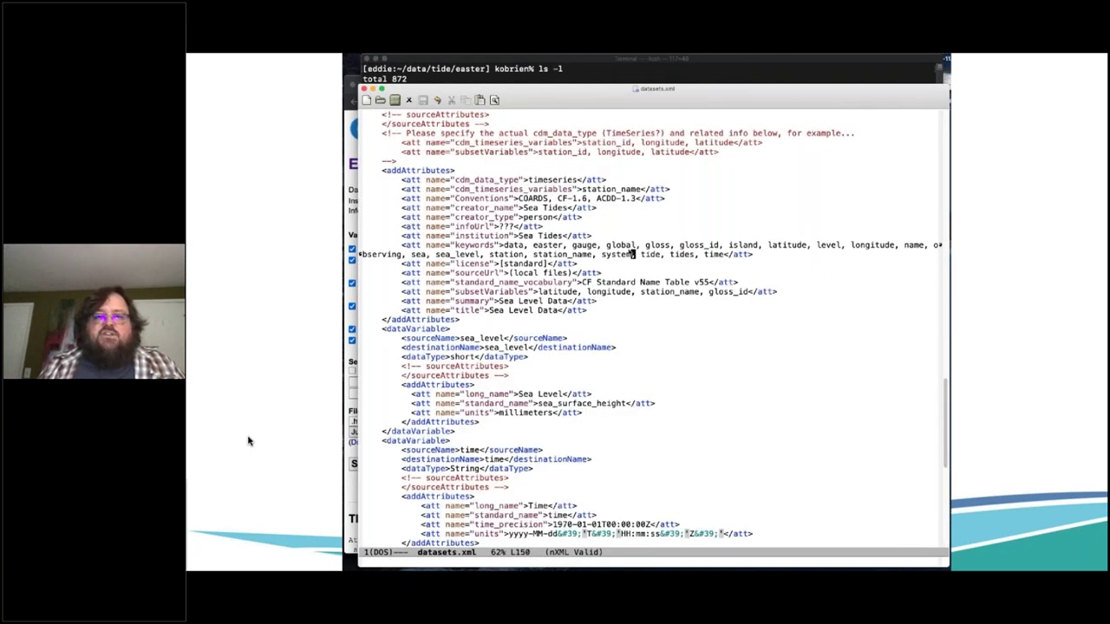
pyautogui.scroll(4, 248, 441)
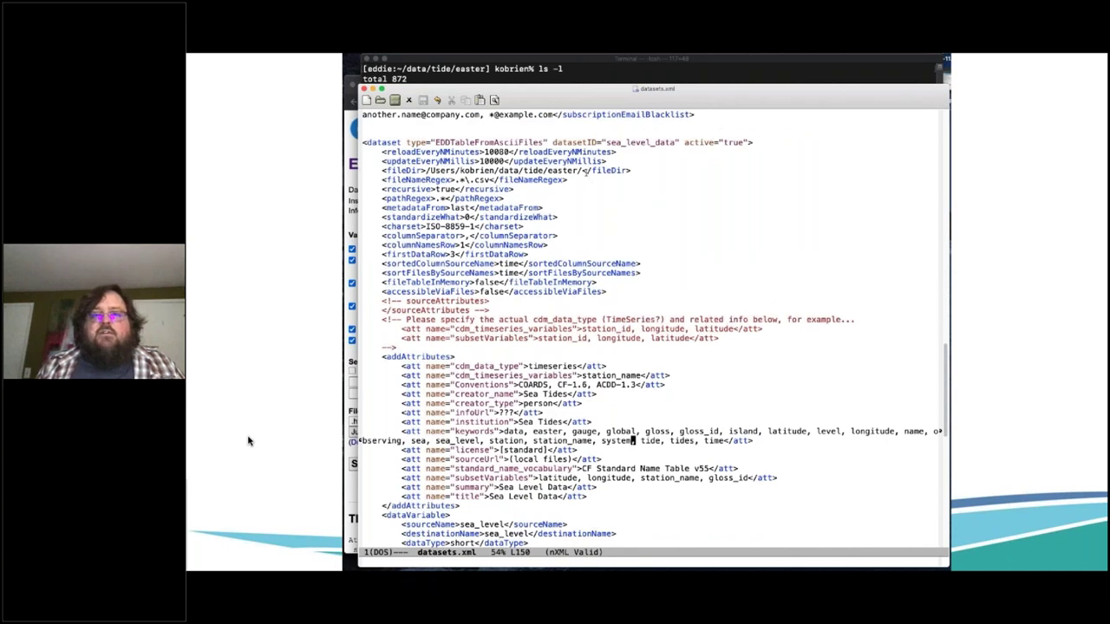
pyautogui.press('BackSpace')
pyautogui.press('BackSpace')
pyautogui.press('BackSpace')
pyautogui.press('BackSpace')
pyautogui.press('BackSpace')
pyautogui.press('BackSpace')
pyautogui.press('BackSpace')
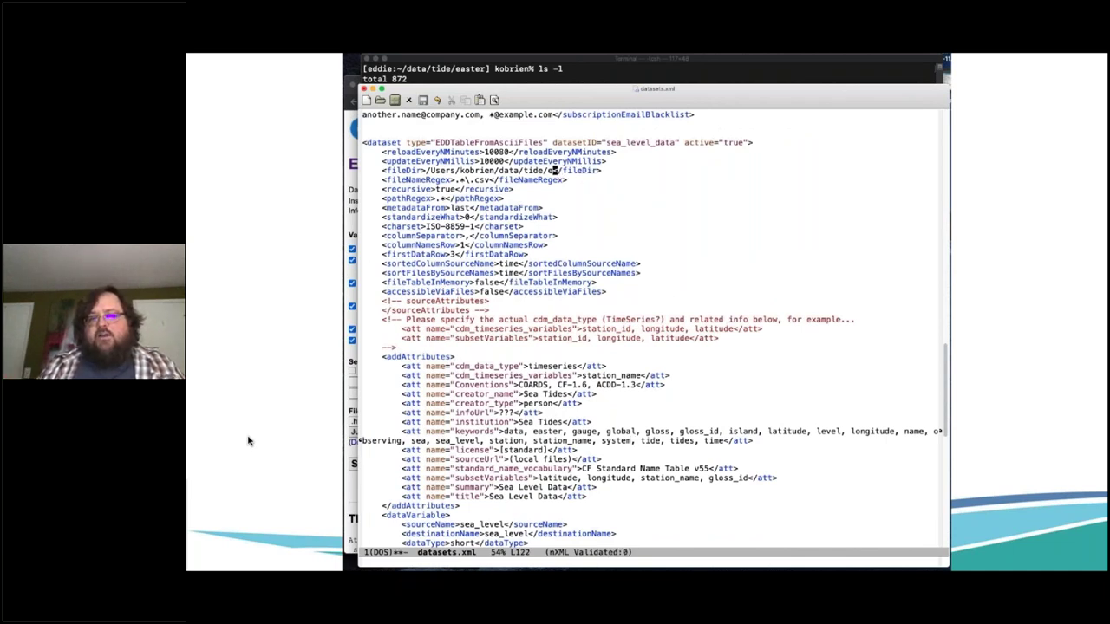
pyautogui.hotkey('ctrl', 'x')
pyautogui.hotkey('ctrl', 'c')
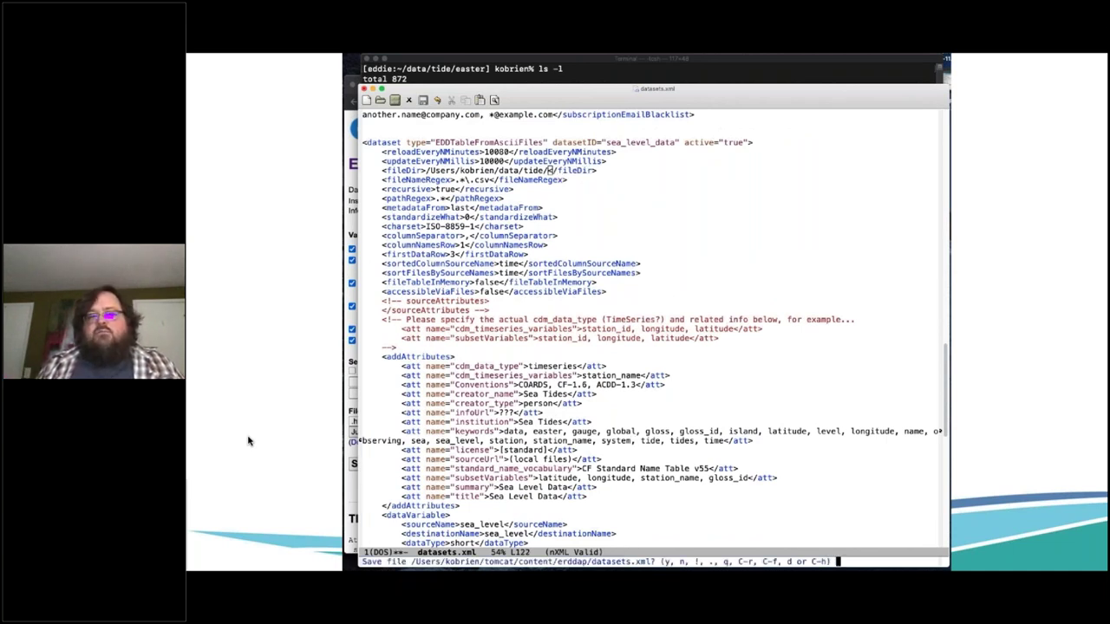
pyautogui.press('y')
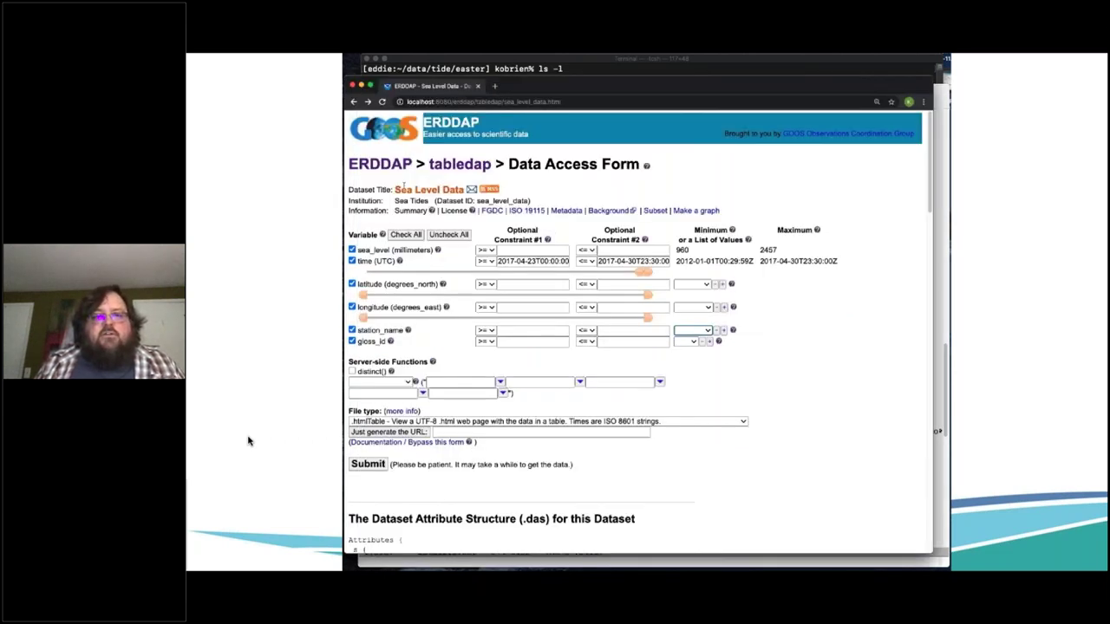
# - Reload the form and submit a query for the Rikitea station
pyautogui.press('super+r')
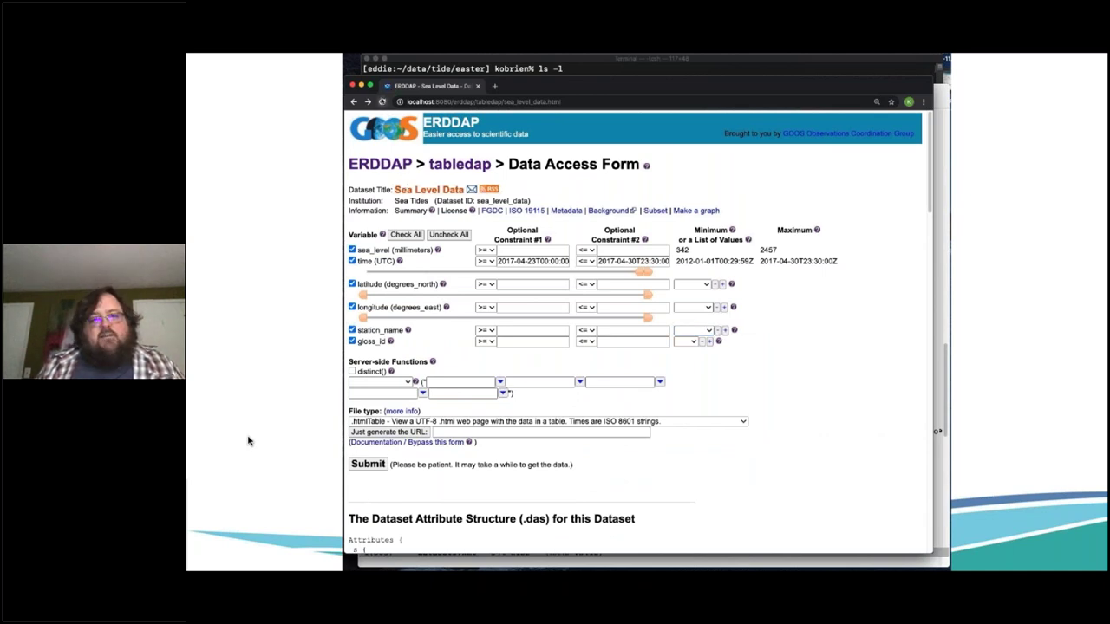
pyautogui.click(709, 332)
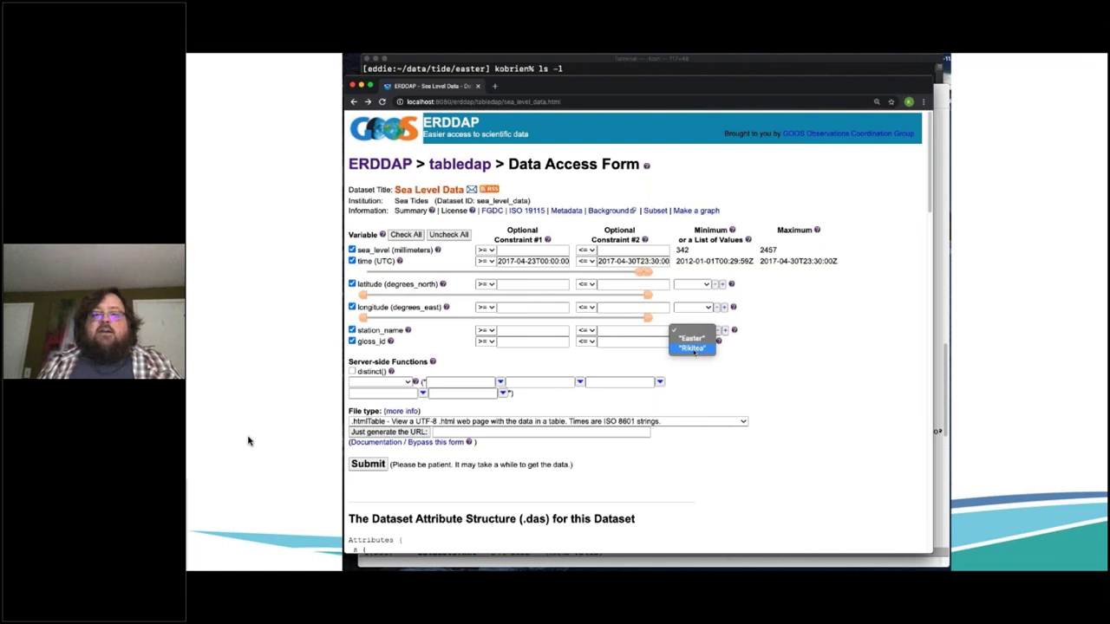
pyautogui.click(692, 349)
pyautogui.click(368, 464)
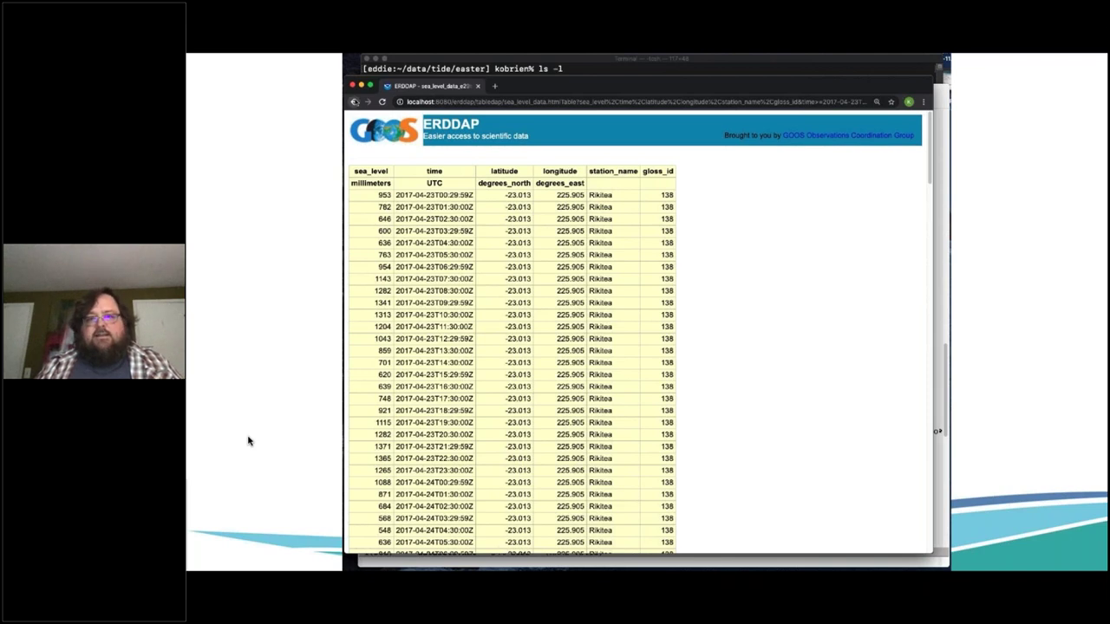
# - Swap the station_name constraint to Easter and submit its data query
pyautogui.click(354, 102)
pyautogui.click(692, 331)
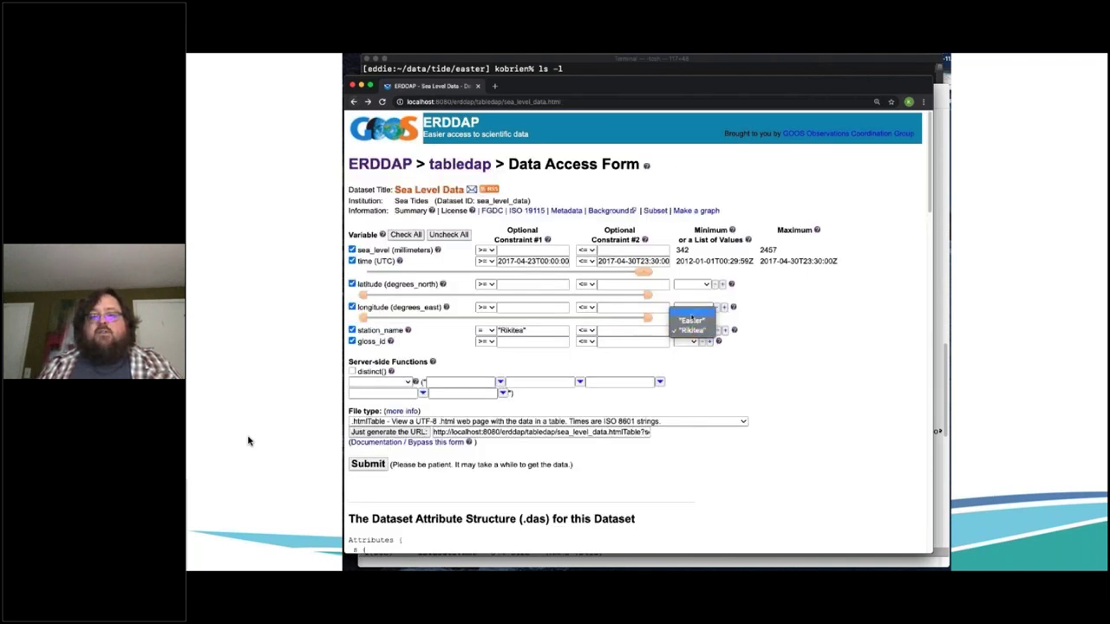
pyautogui.click(691, 311)
pyautogui.click(704, 330)
pyautogui.click(694, 342)
pyautogui.click(373, 466)
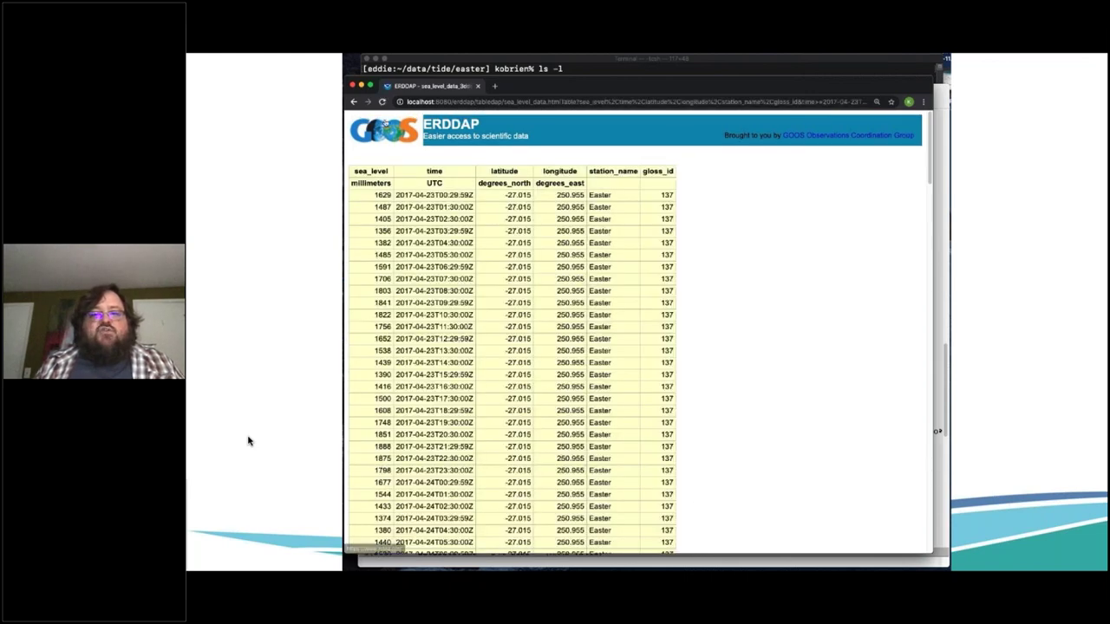
# - Clear the station constraint, submit for all stations, and inspect the full sea-level table
pyautogui.press('super+bracketleft')
pyautogui.click(696, 330)
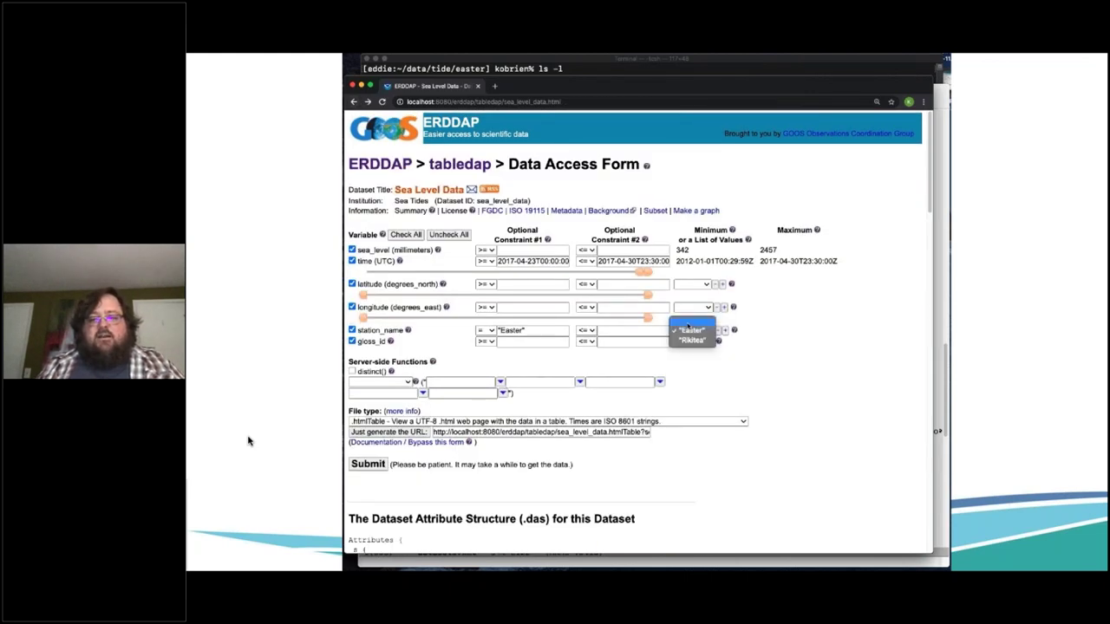
pyautogui.click(694, 319)
pyautogui.click(371, 466)
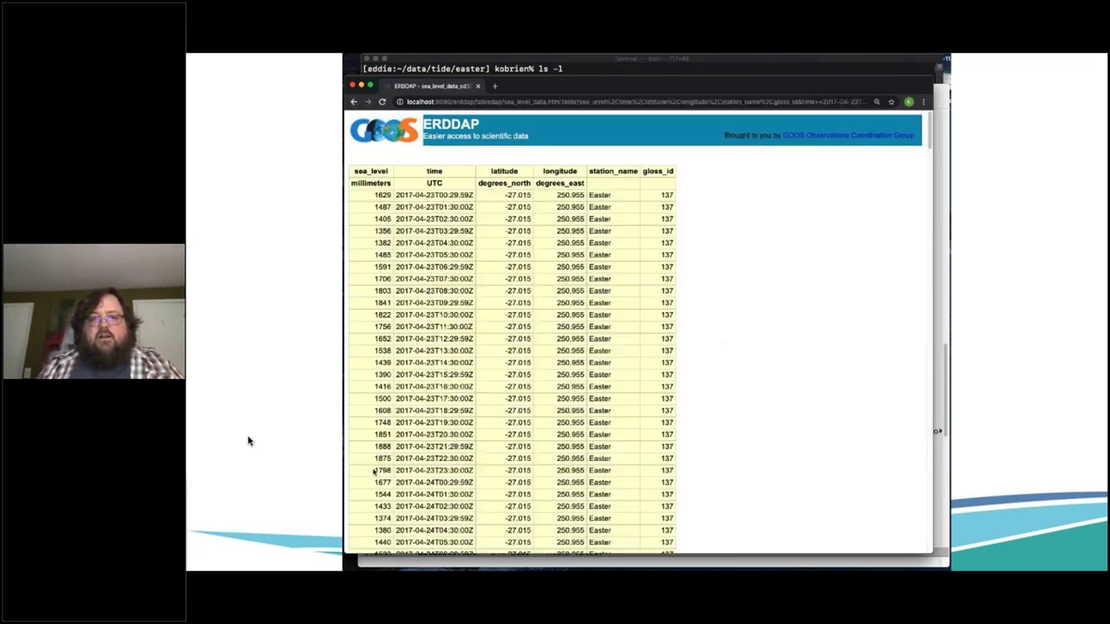
pyautogui.moveTo(936, 147); pyautogui.dragTo(910, 168)
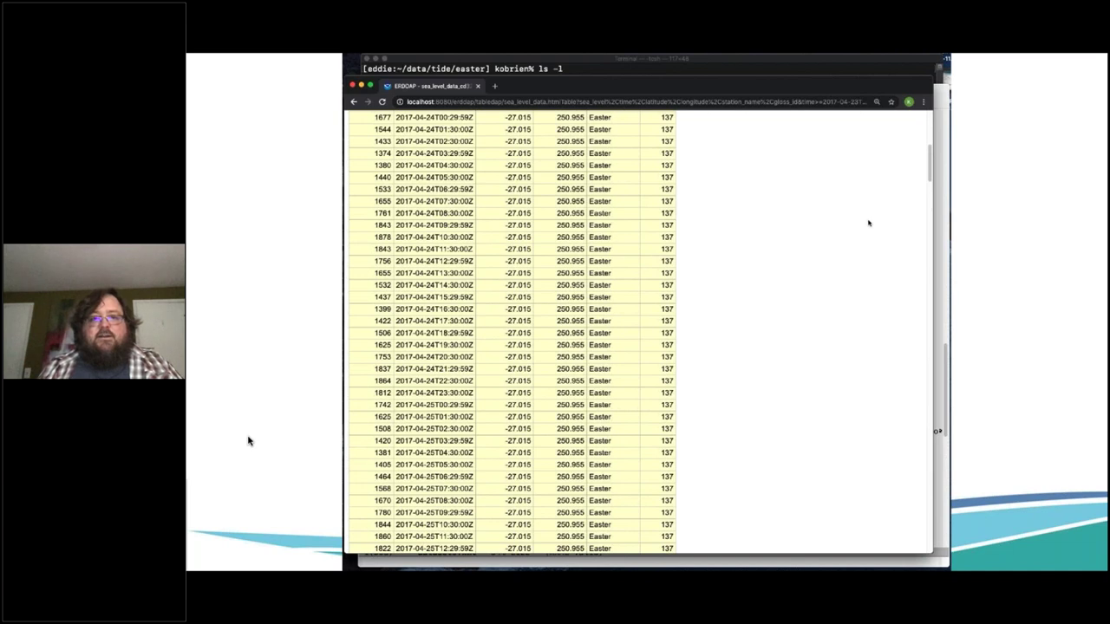
pyautogui.scroll(10, 641, 330)
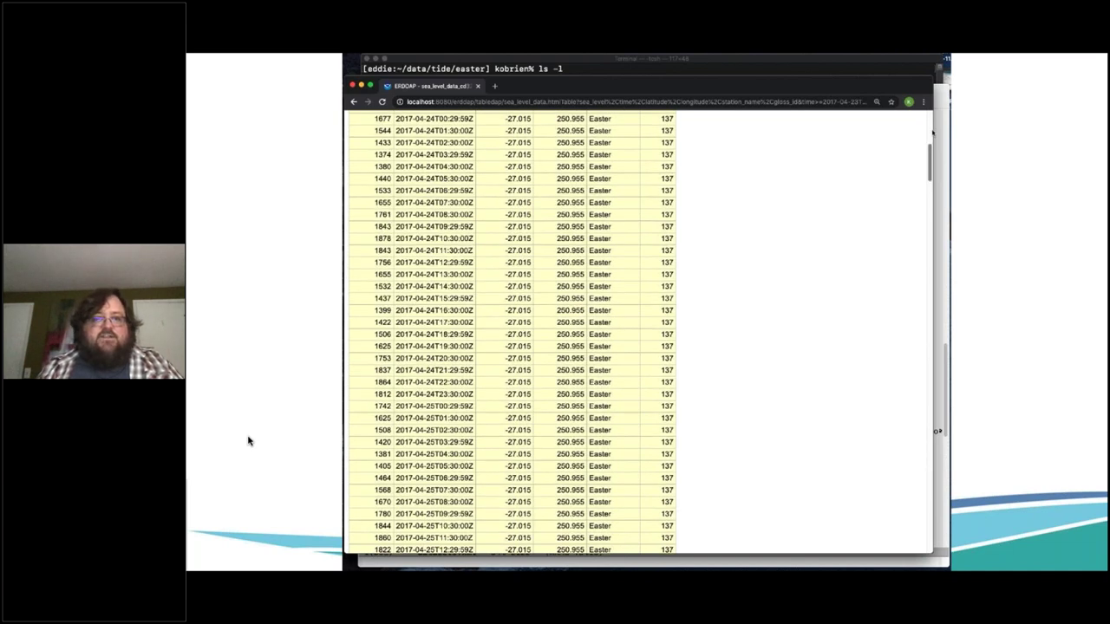
pyautogui.click(353, 102)
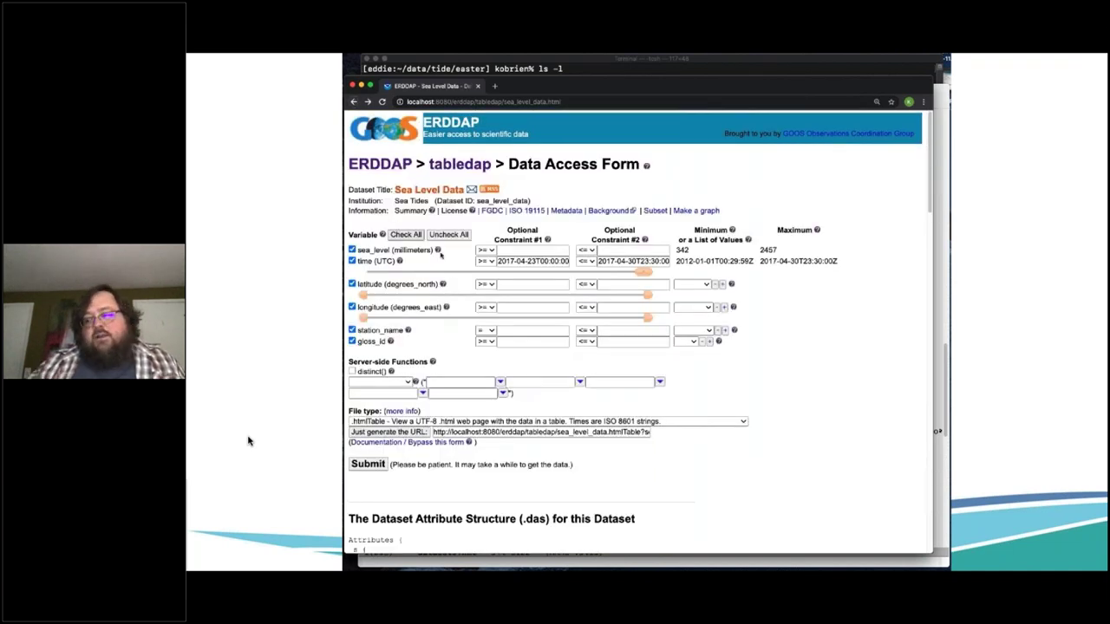
# - Hide the browser and terminal demo windows to reveal the ERDDAP Demonstration outline slide
pyautogui.moveTo(438, 251)
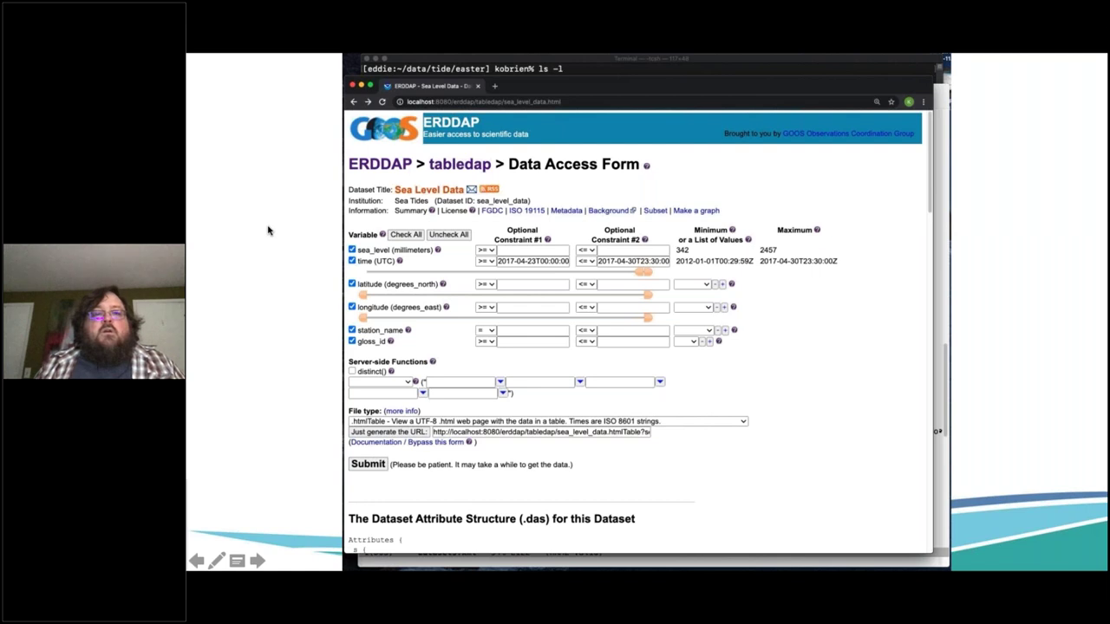
pyautogui.click(315, 440)
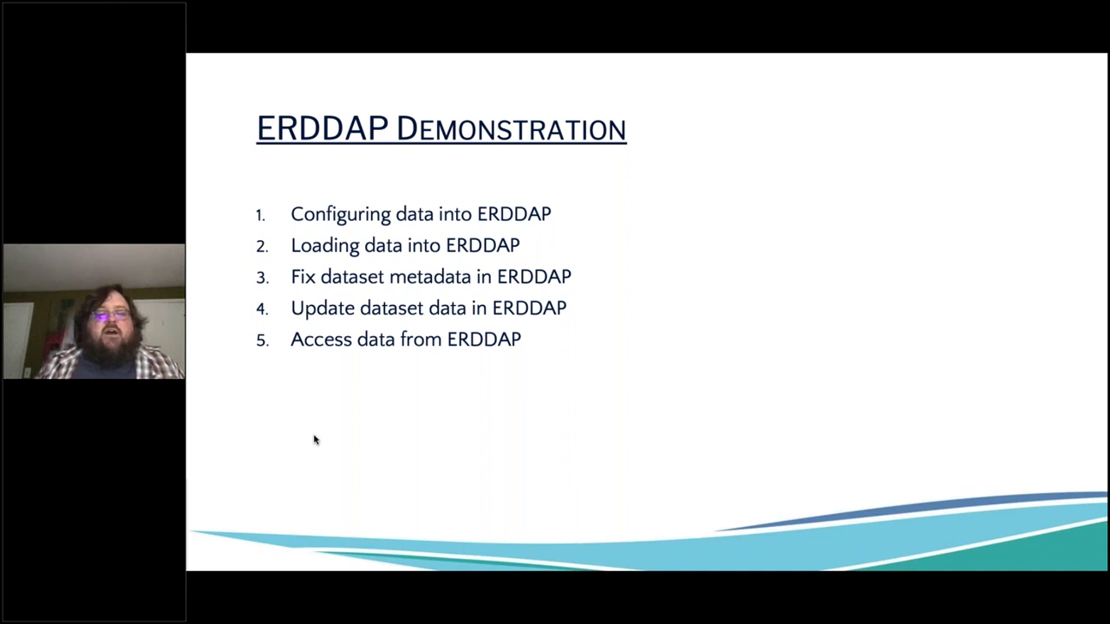
# - Advance to the slide whose embedded video shows the ISO 19115 XML metadata
pyautogui.click(315, 439)
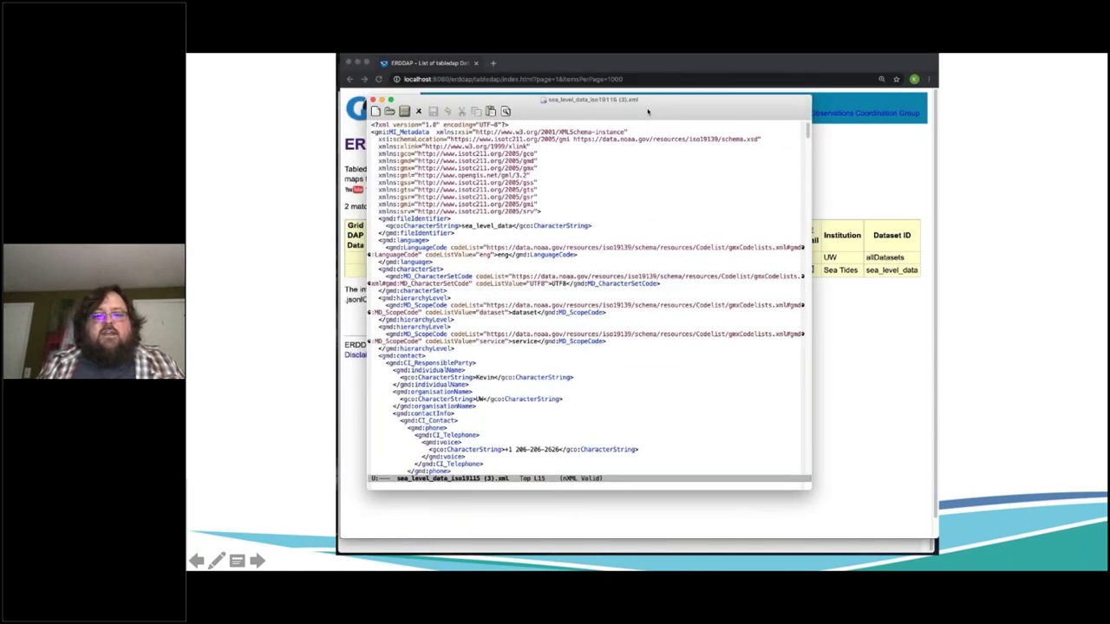
# - Pause and resume the embedded demo video as the ISO 19115 XML scrolls in Emacs
pyautogui.moveTo(359, 541)
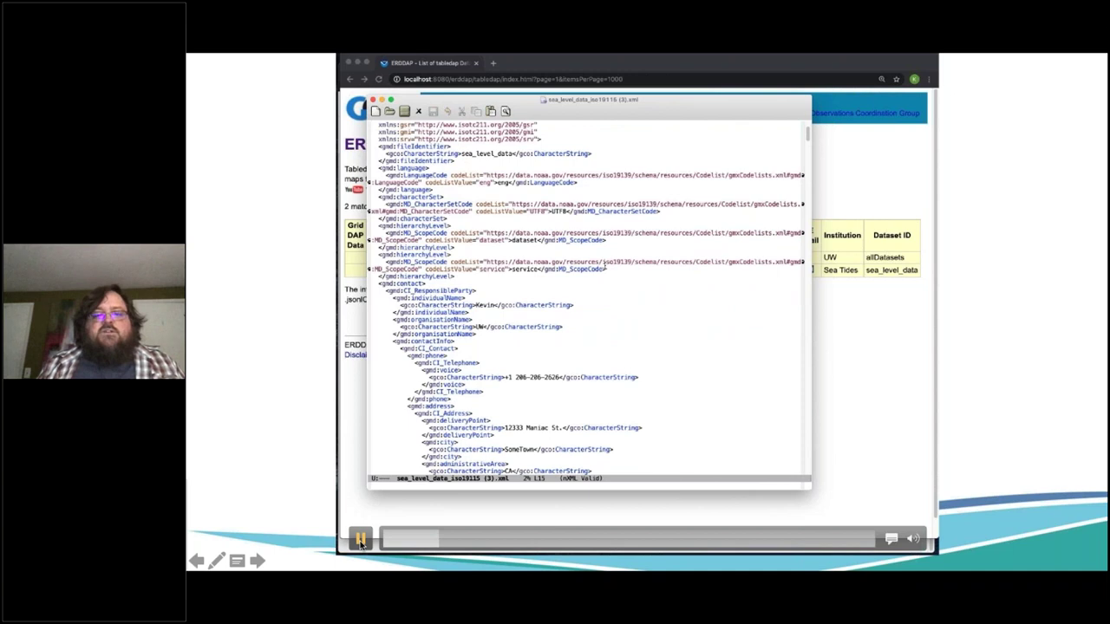
pyautogui.click(361, 542)
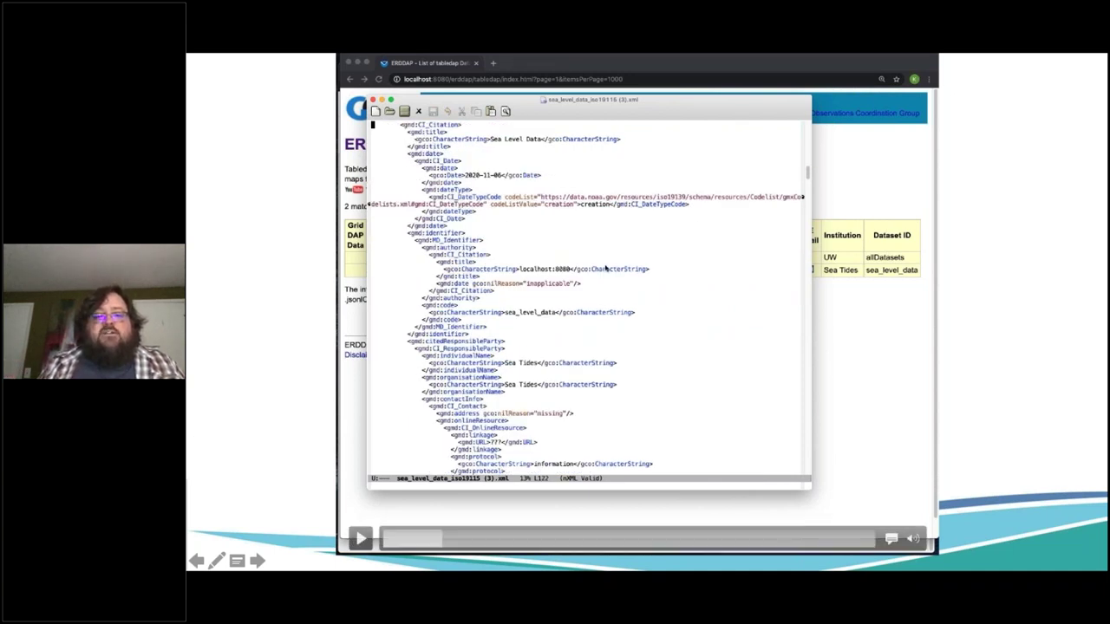
pyautogui.click(357, 539)
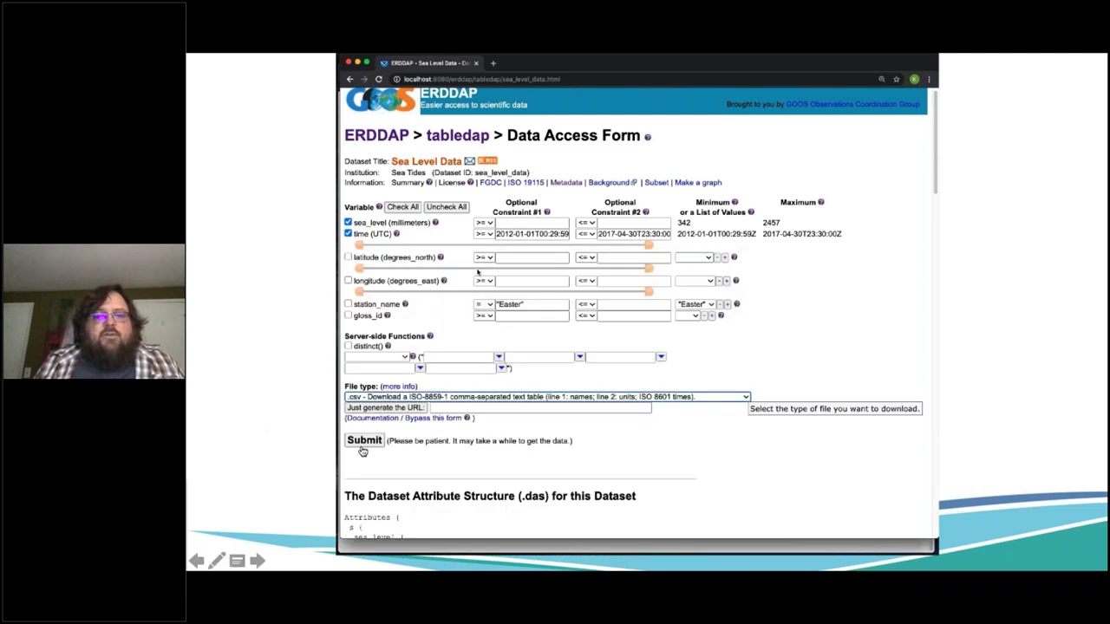
# - Review the access form generating the Easter sea_level and time CSV request URL
pyautogui.click(359, 538)
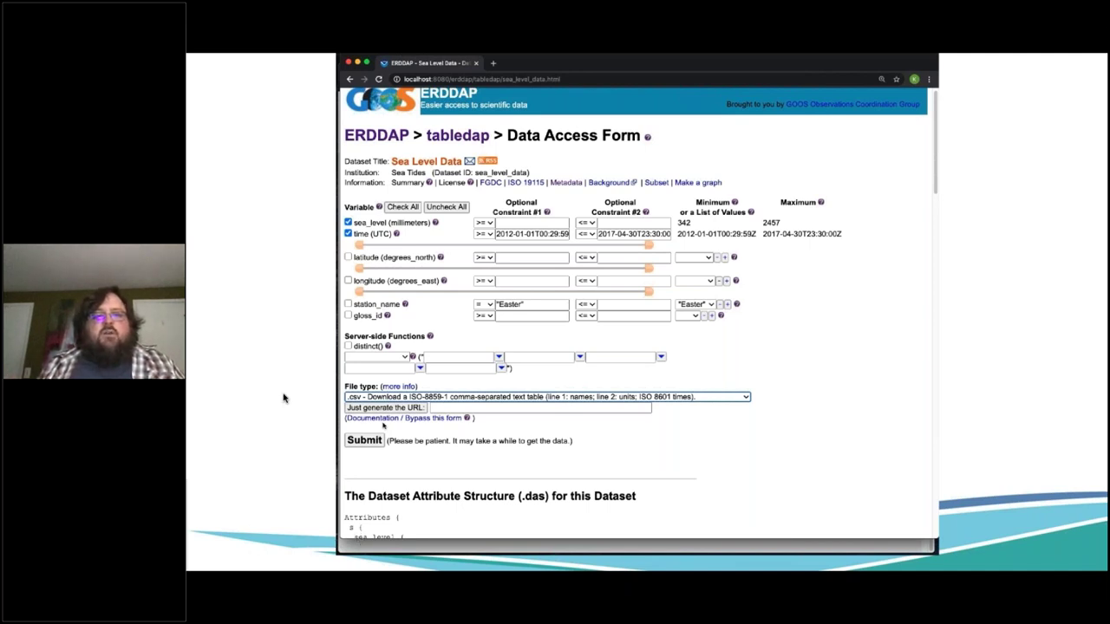
pyautogui.moveTo(358, 538)
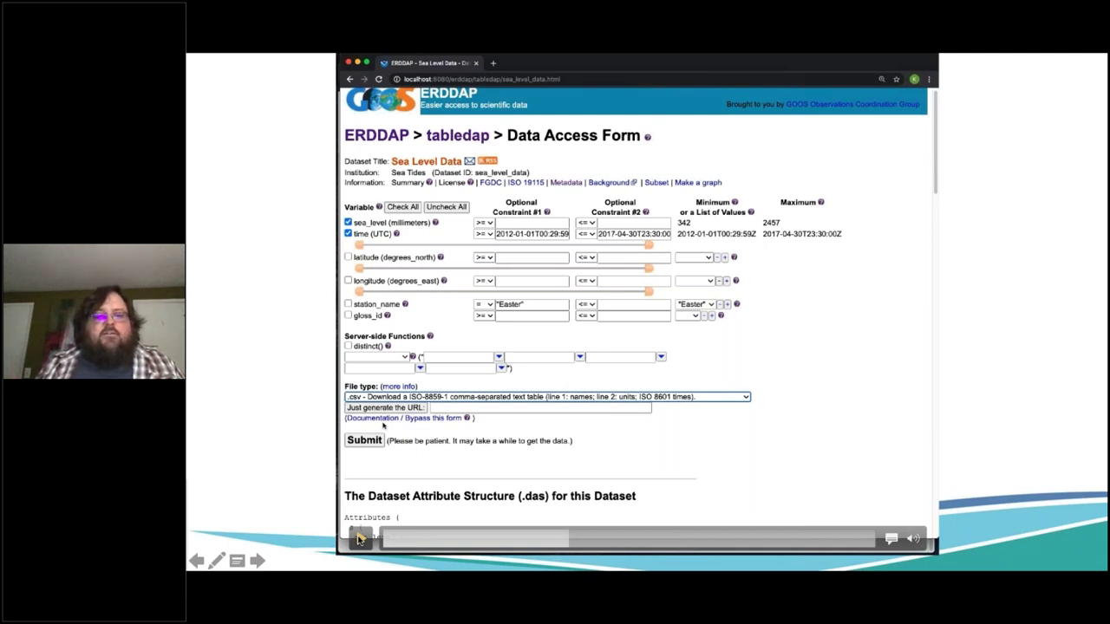
pyautogui.click(358, 538)
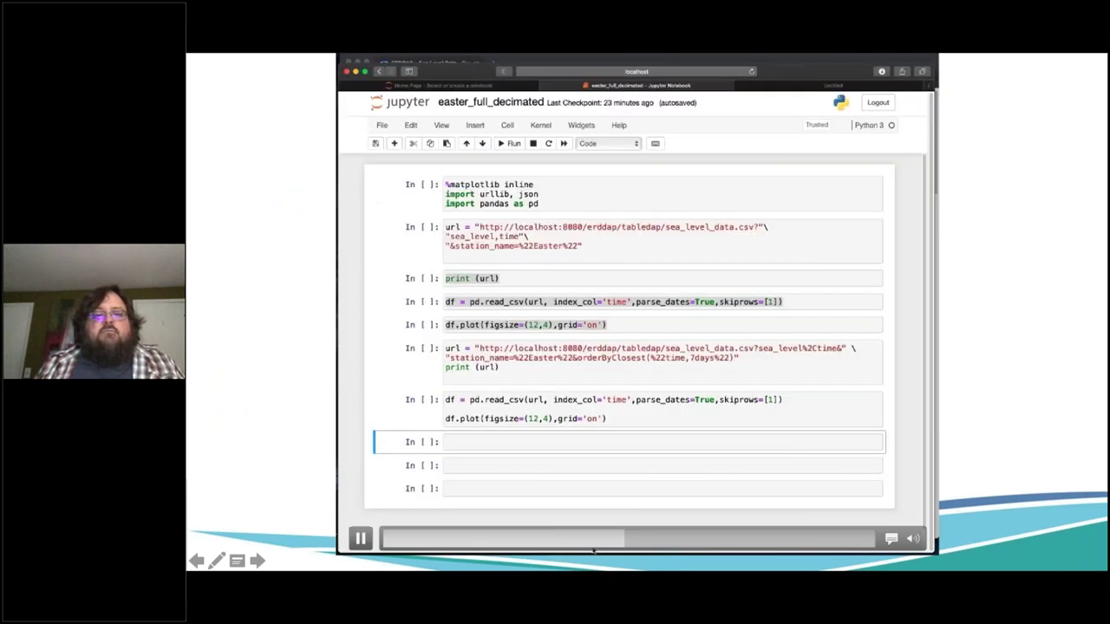
pyautogui.click(577, 539)
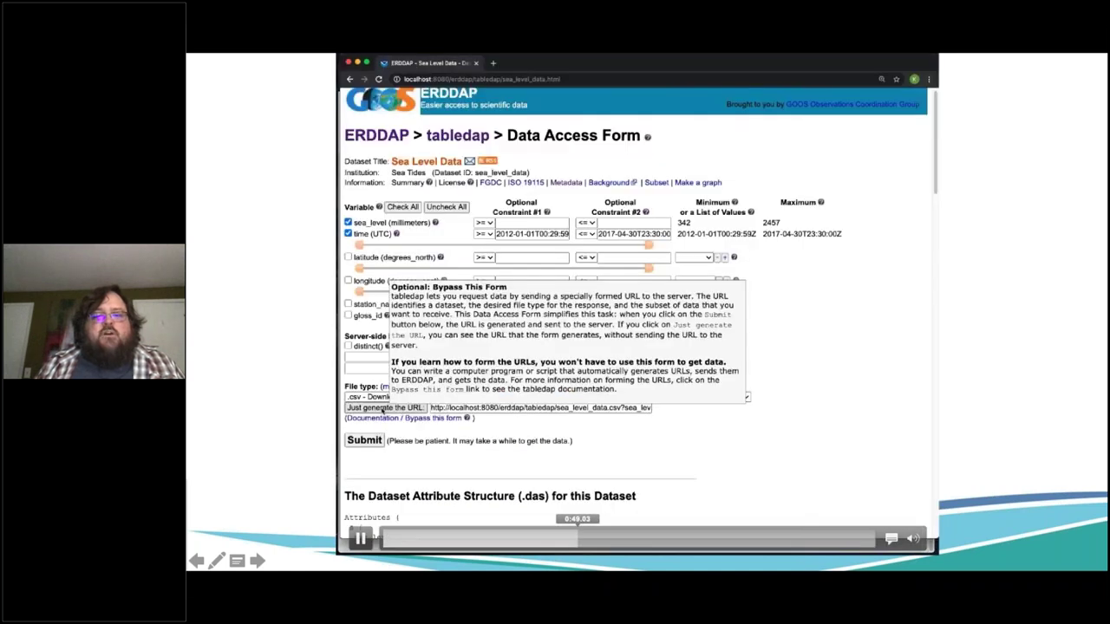
pyautogui.click(360, 539)
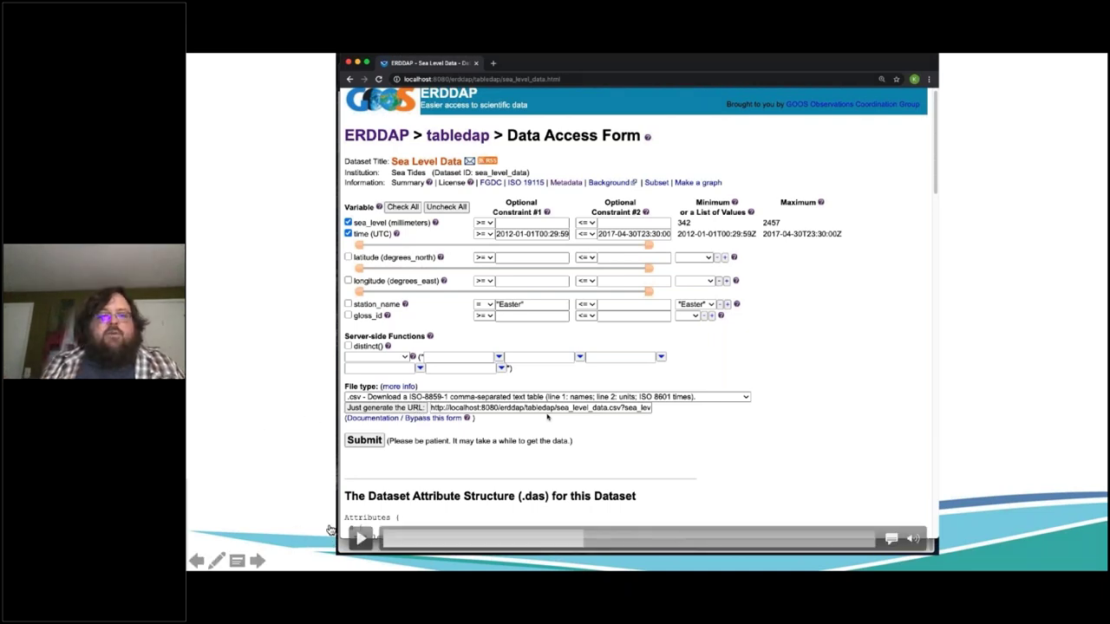
pyautogui.click(358, 538)
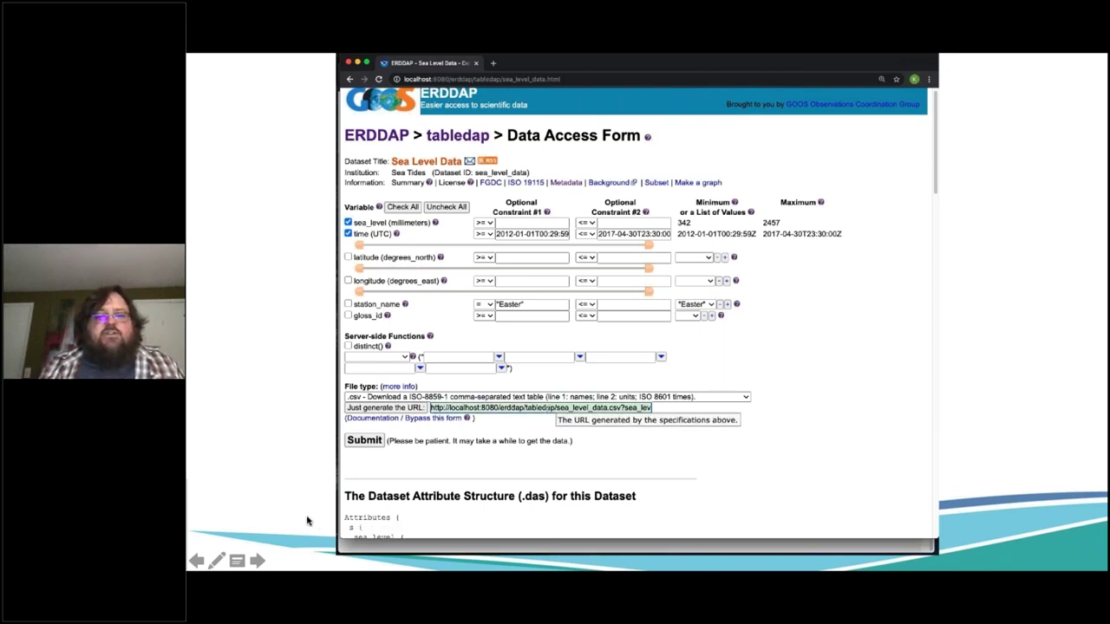
pyautogui.moveTo(361, 539)
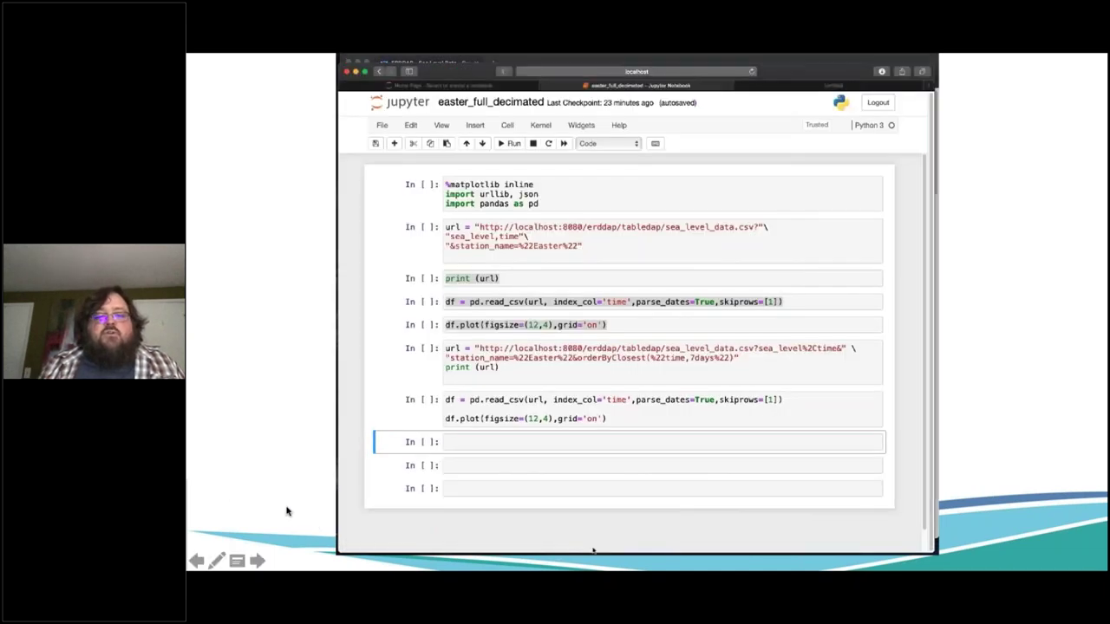
# - Play the notebook video through reading the Easter CSV and plotting sea_level for 2012–2017
pyautogui.click(361, 539)
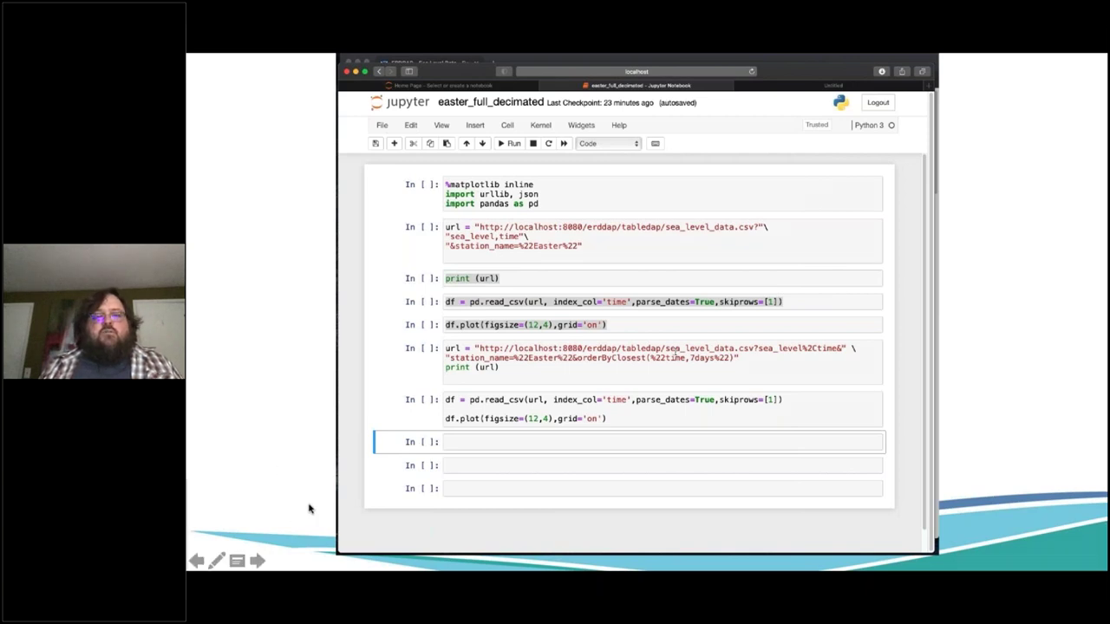
pyautogui.moveTo(361, 539)
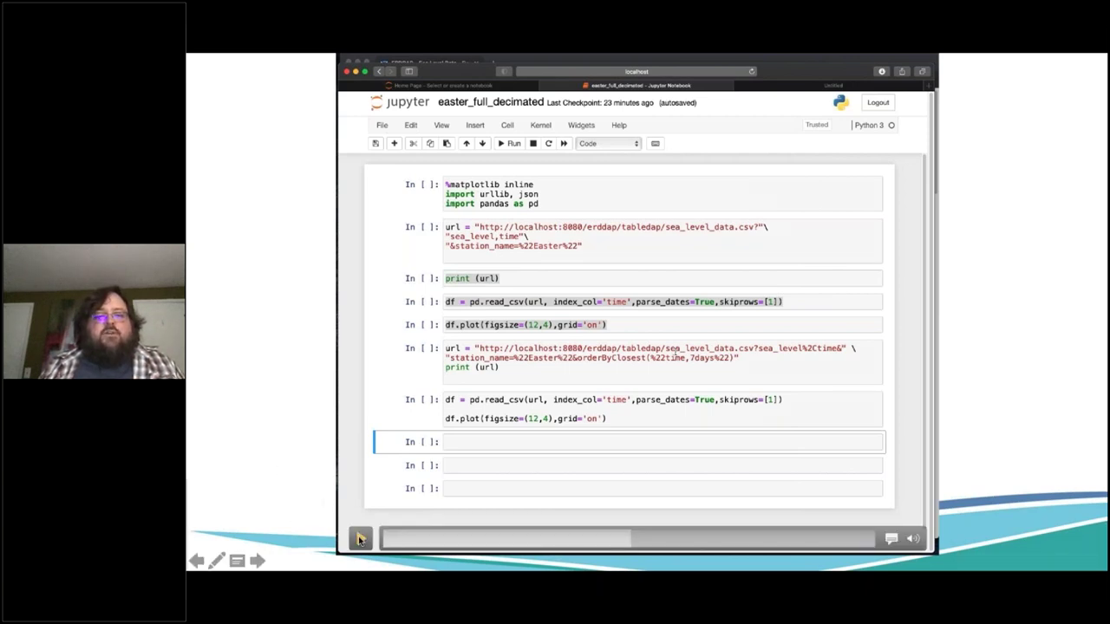
pyautogui.click(361, 538)
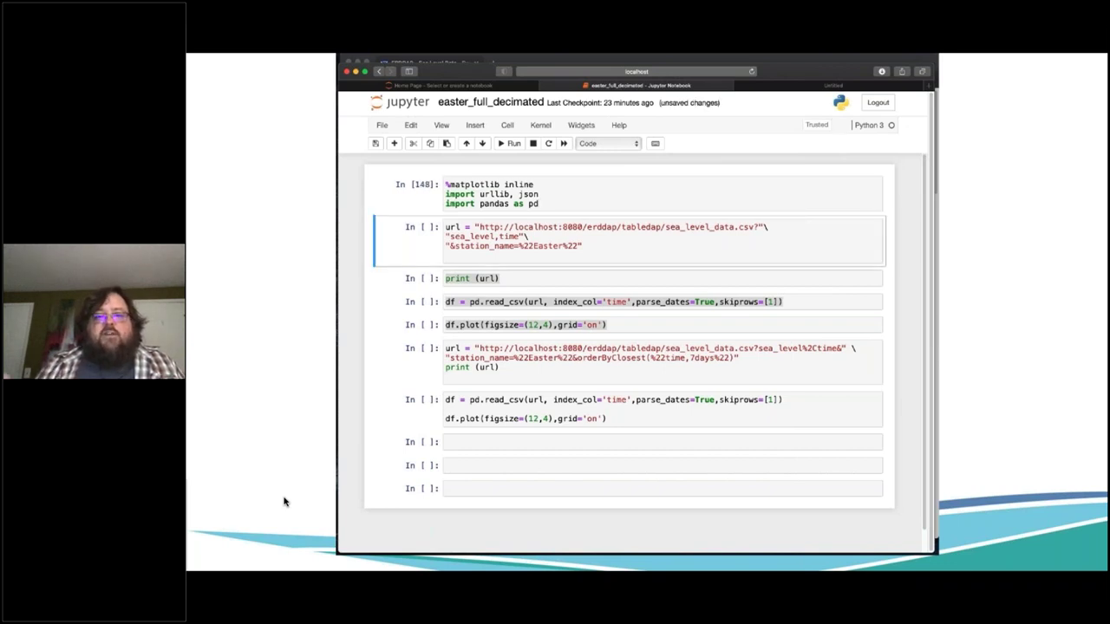
pyautogui.moveTo(361, 536)
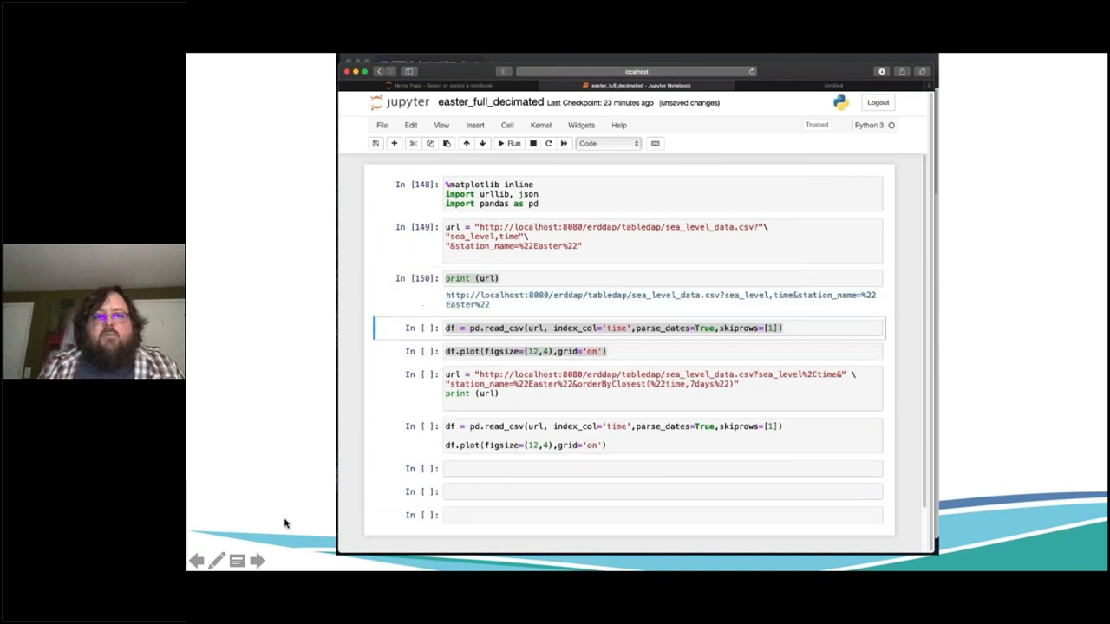
pyautogui.click(358, 538)
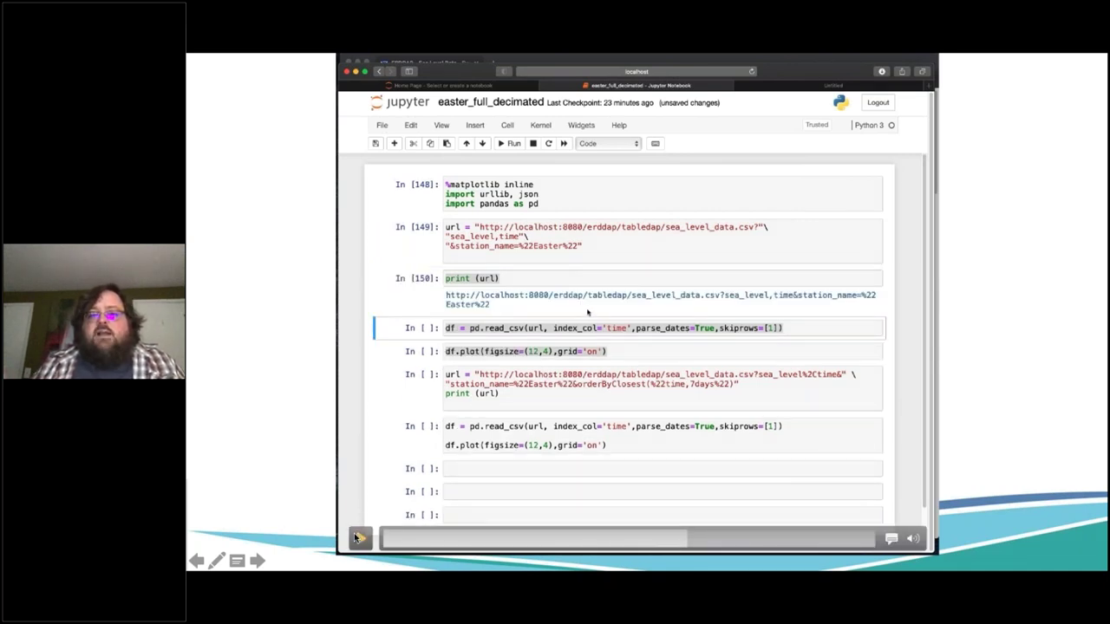
pyautogui.click(354, 538)
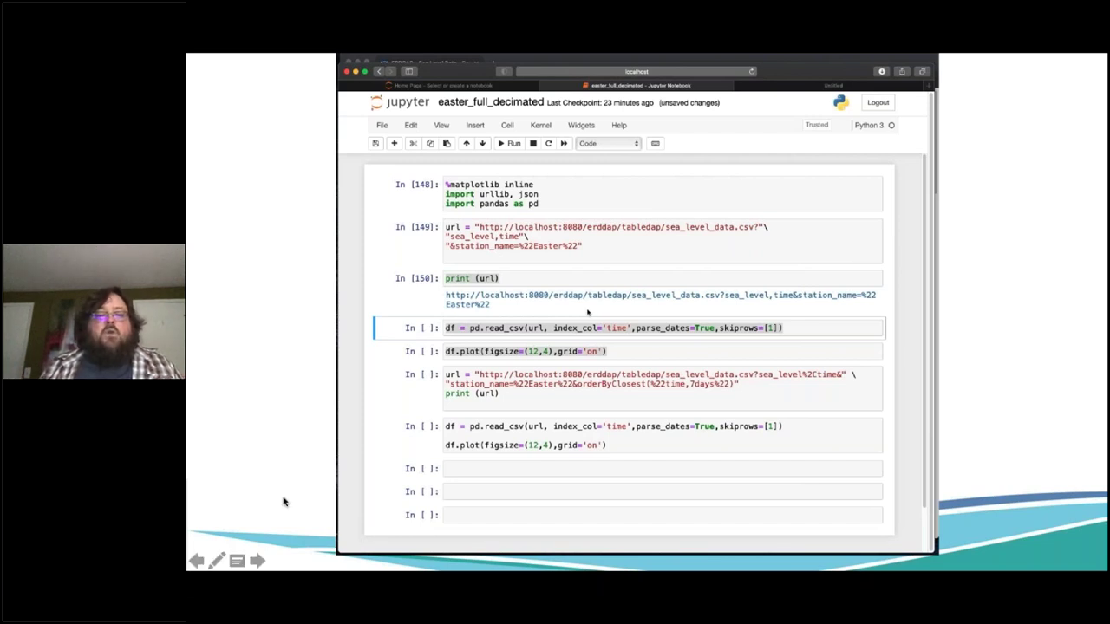
pyautogui.click(363, 539)
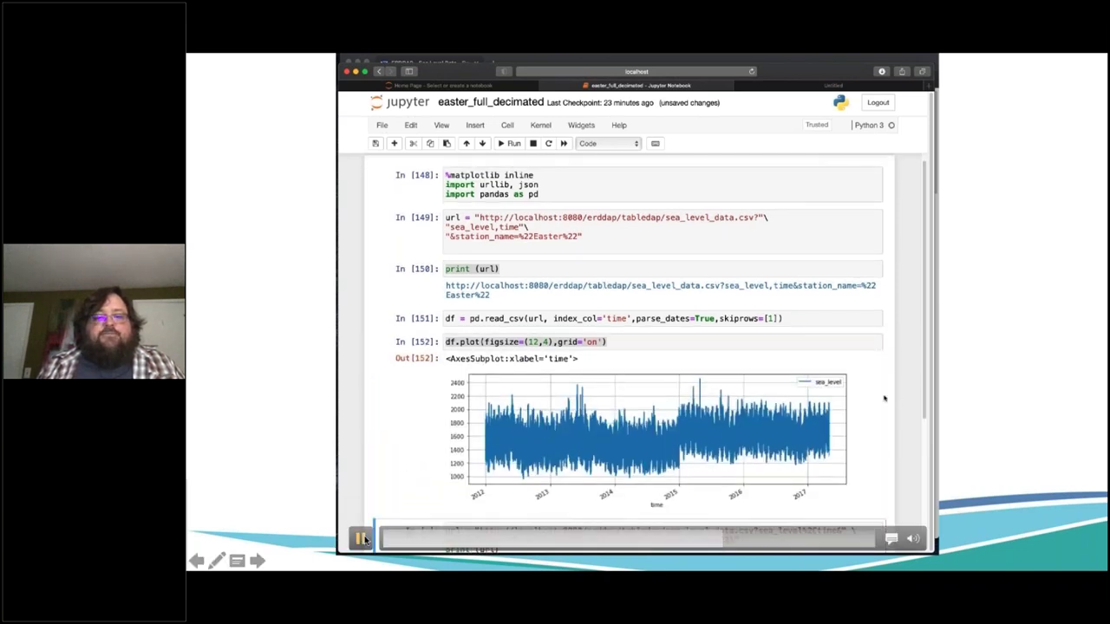
# - Pause the notebook video, then advance to the 'Examples of ERDDAP API use' slide
pyautogui.click(361, 539)
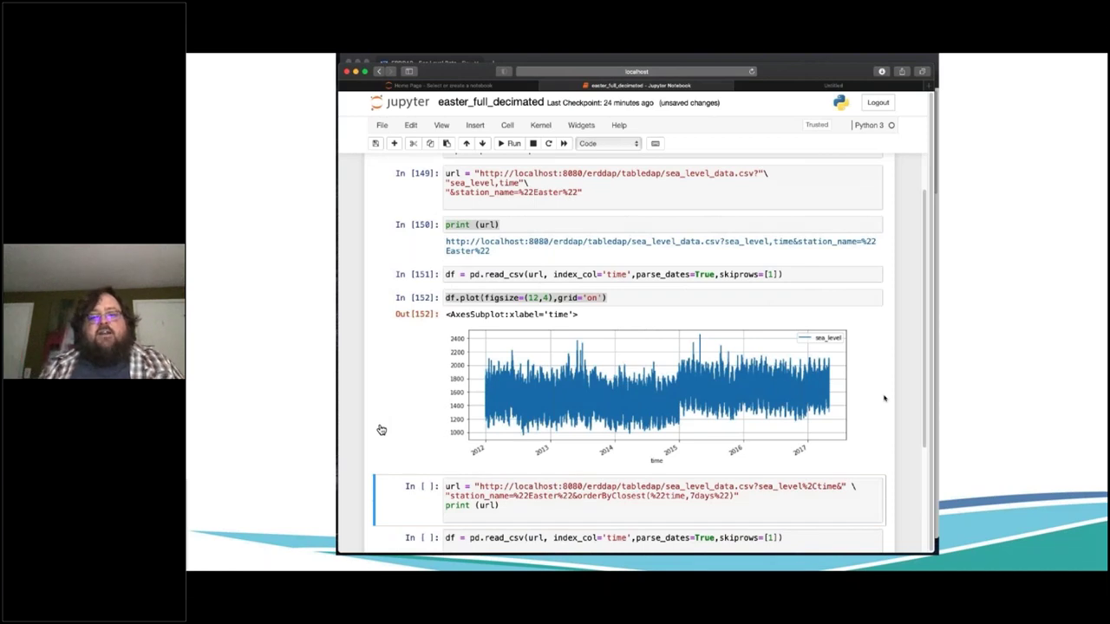
pyautogui.click(299, 501)
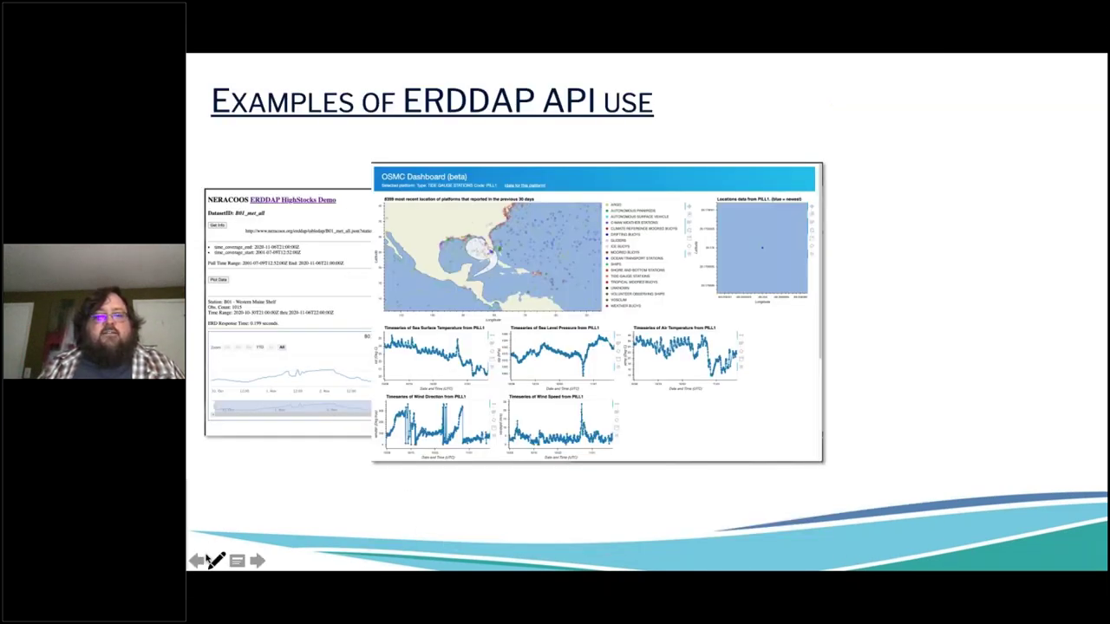
# - Reveal the NERACOOS screenshot and tabledap video, playing it to the orderByClosest 7-day URL cell
pyautogui.click(279, 531)
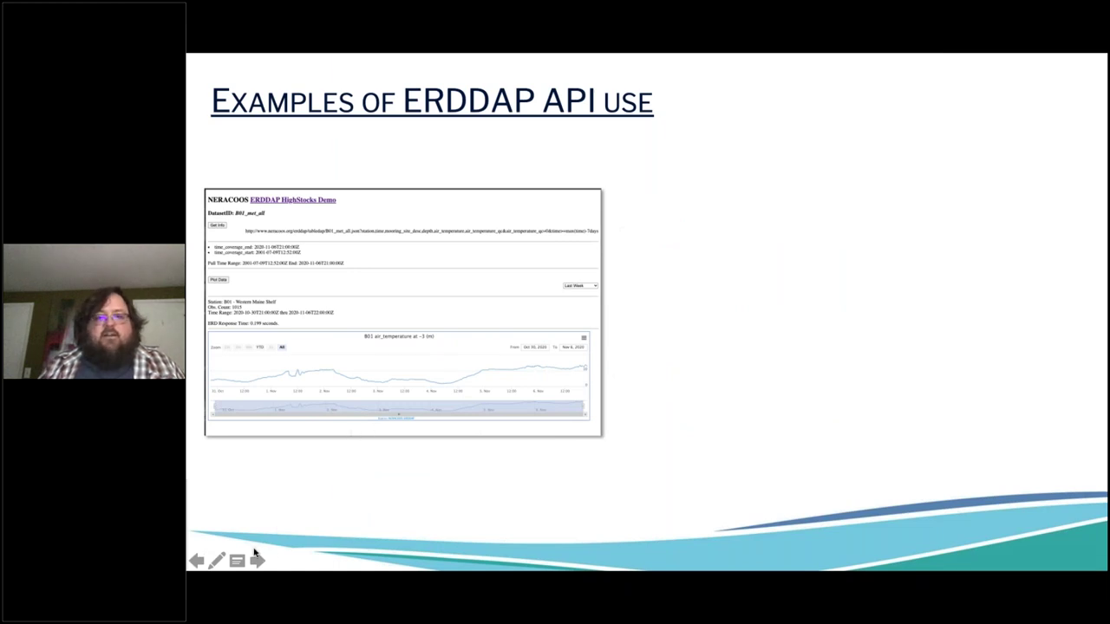
pyautogui.click(256, 555)
pyautogui.click(361, 540)
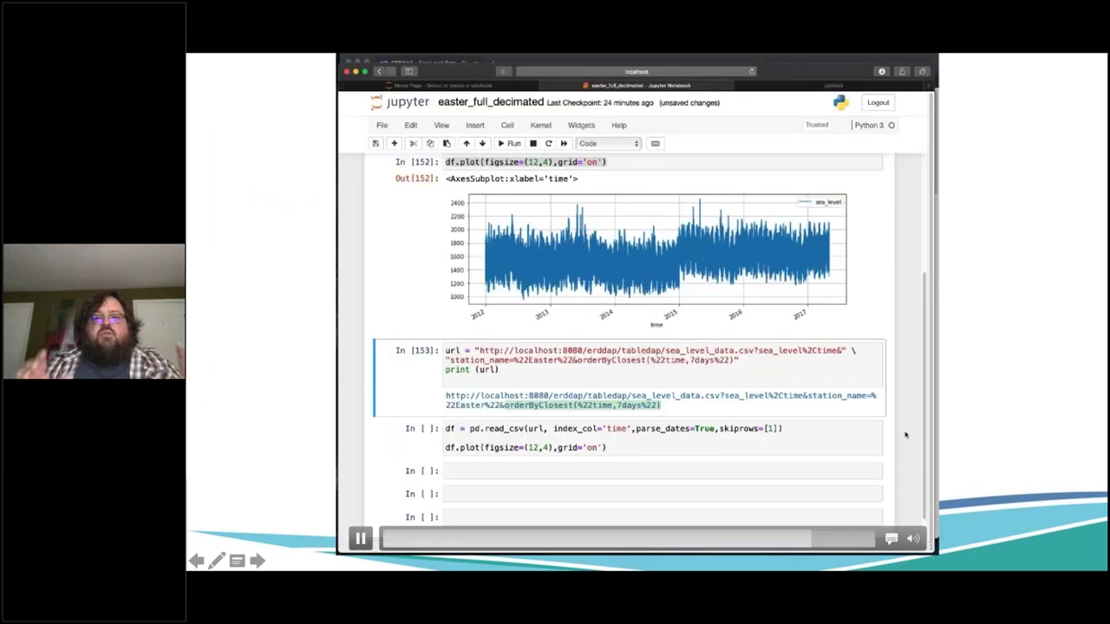
pyautogui.click(361, 540)
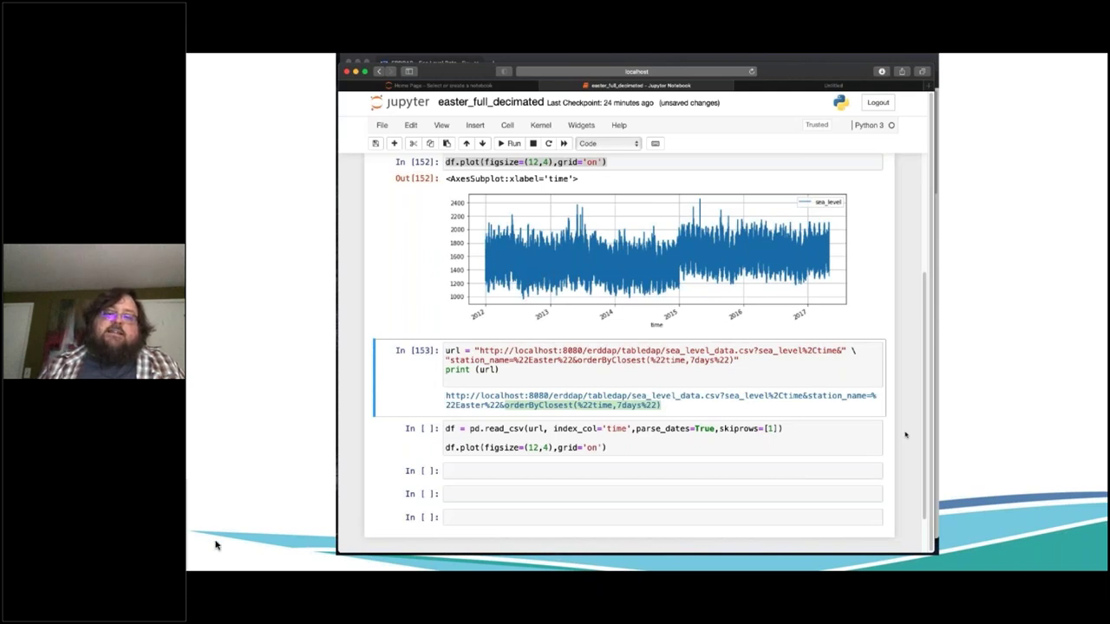
# - Play through the 7-day orderByClosest Easter plot, then go back to the API examples slide
pyautogui.moveTo(361, 540)
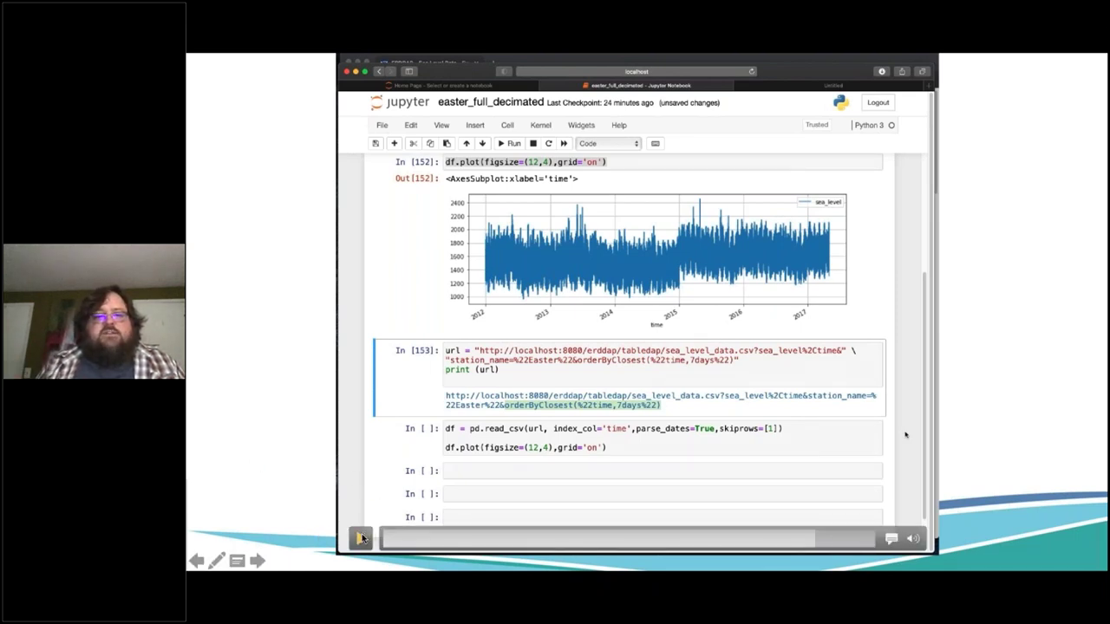
pyautogui.click(361, 538)
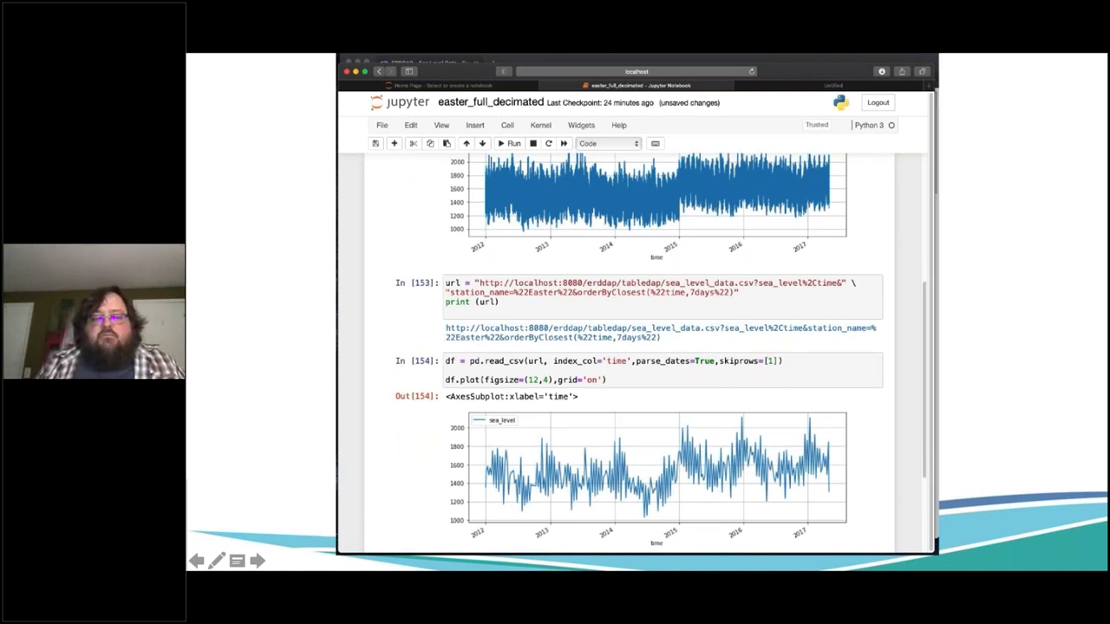
pyautogui.moveTo(360, 543)
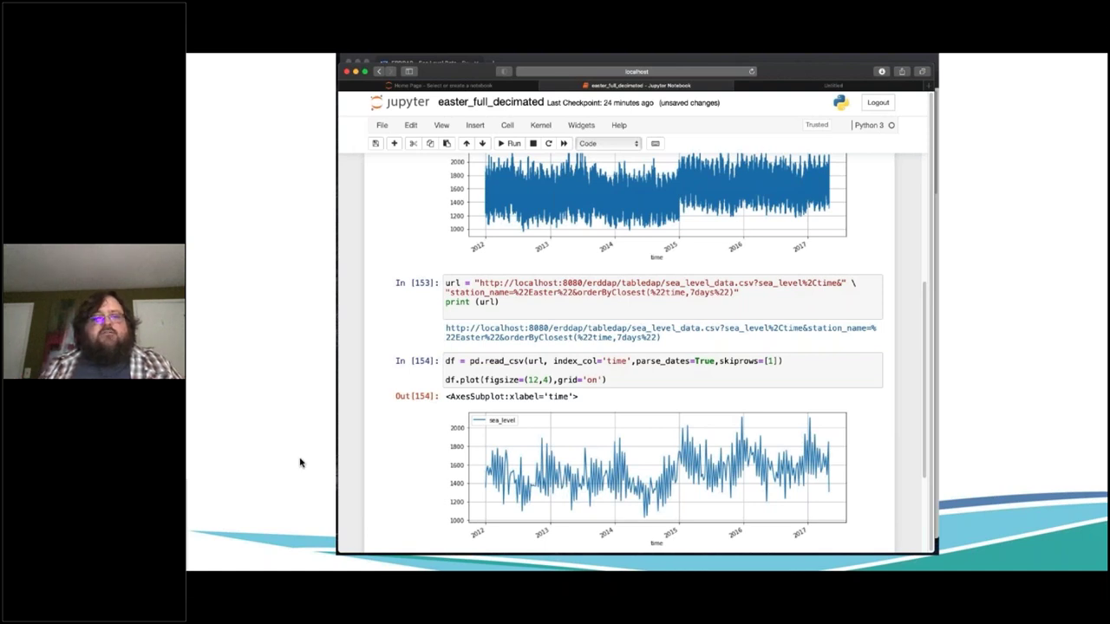
pyautogui.click(224, 392)
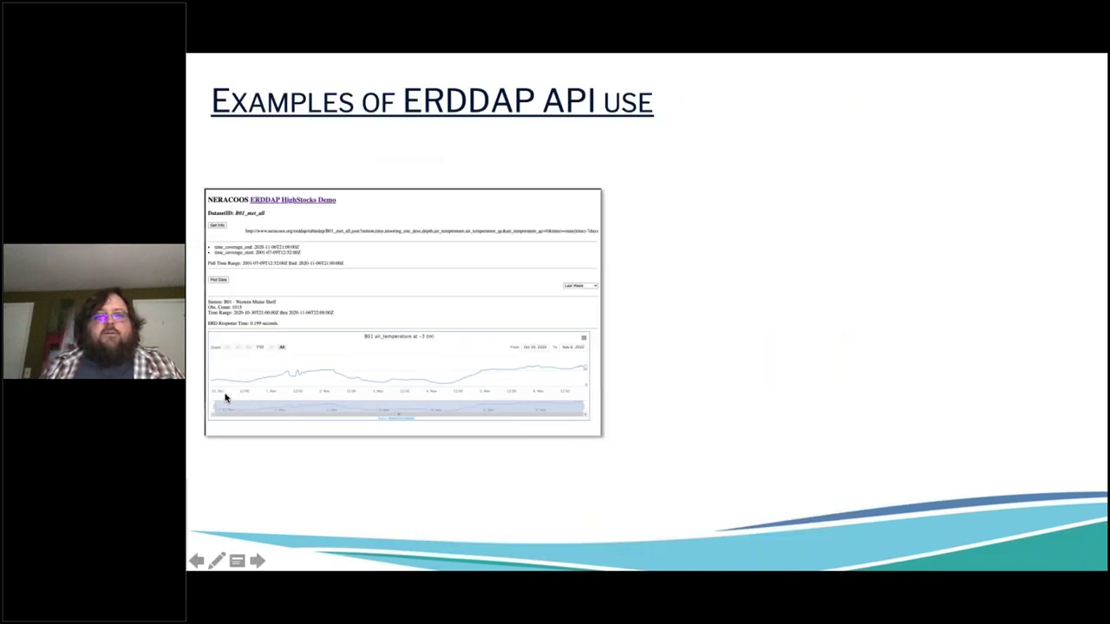